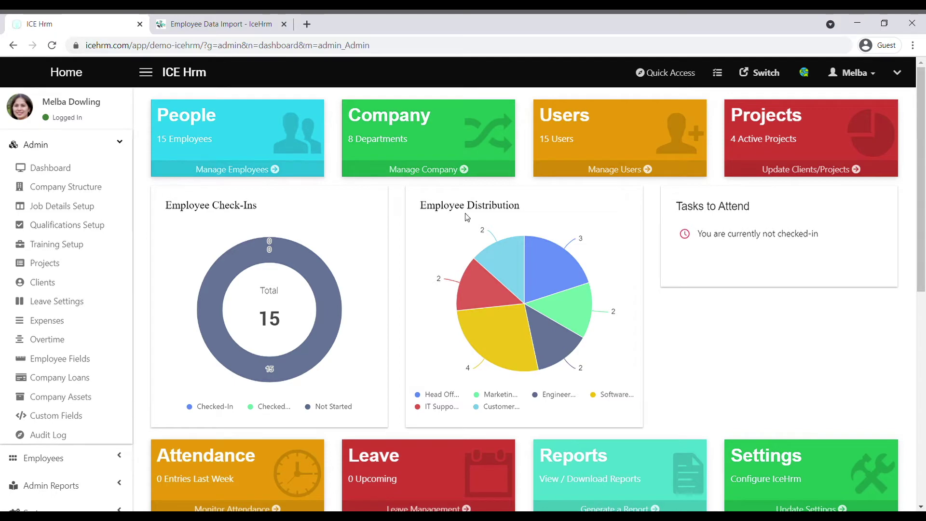
Open the Company Structure page and switch to its Company Graph view
drag(922, 184, 922, 303)
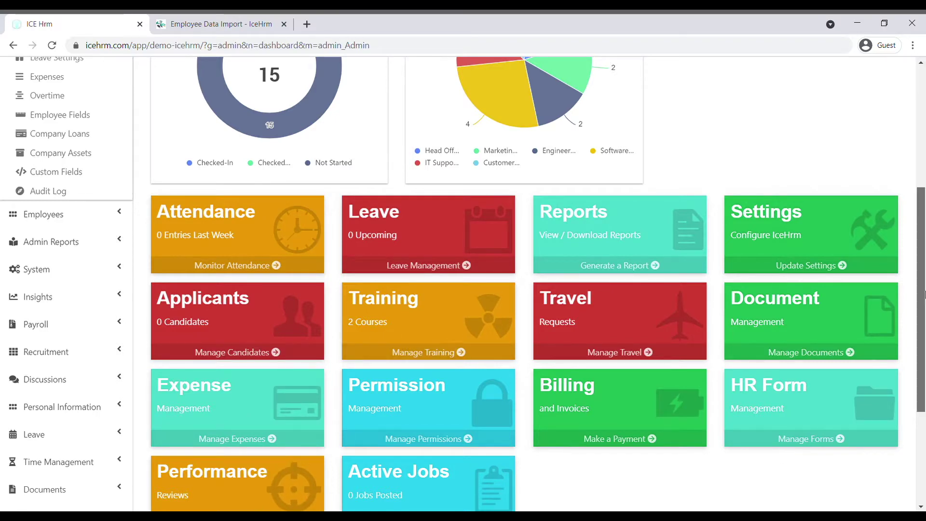
scroll(922, 294, up, 5)
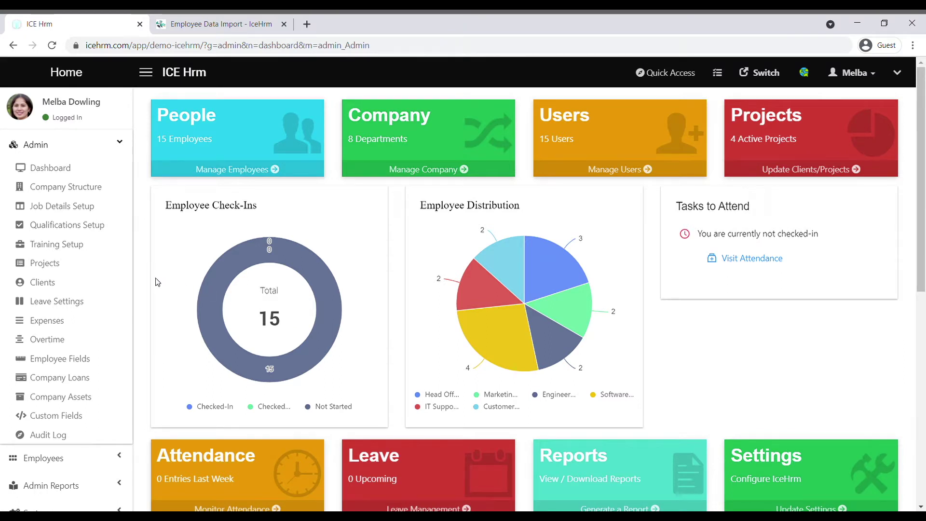
click(86, 191)
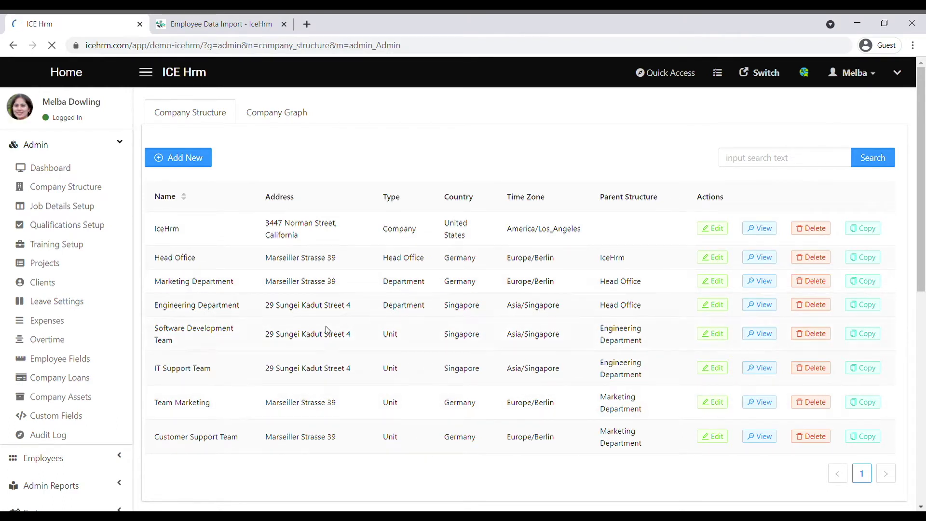
click(278, 114)
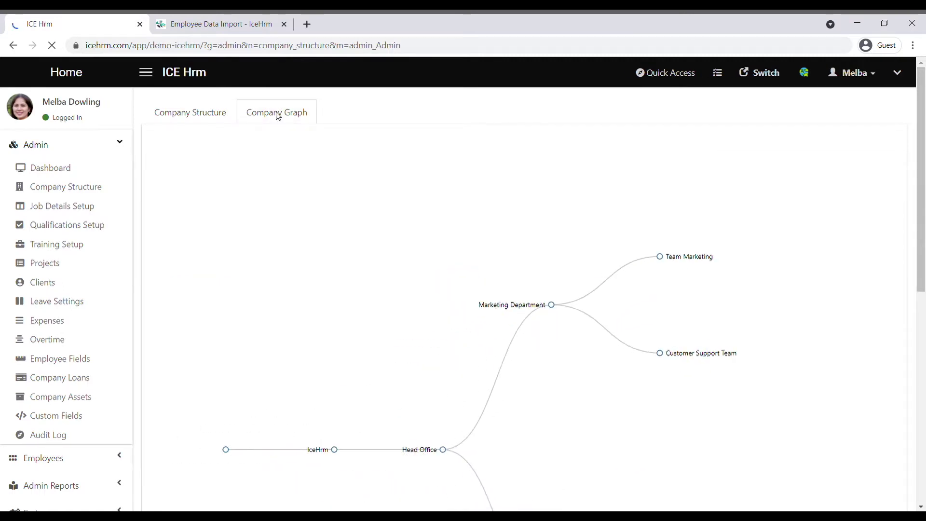
Scroll through the company graph, then go to the Job Details Setup Job Titles list
scroll(924, 297, down, 5)
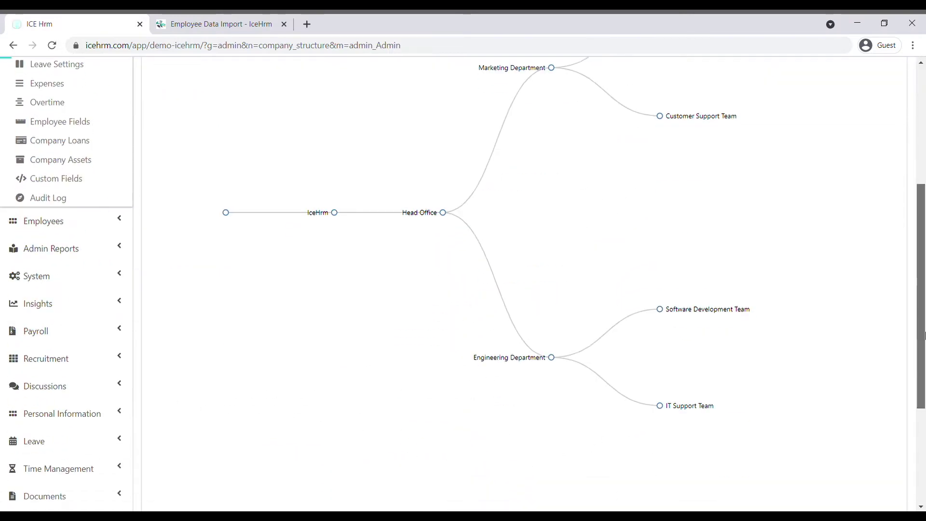
scroll(925, 298, up, 5)
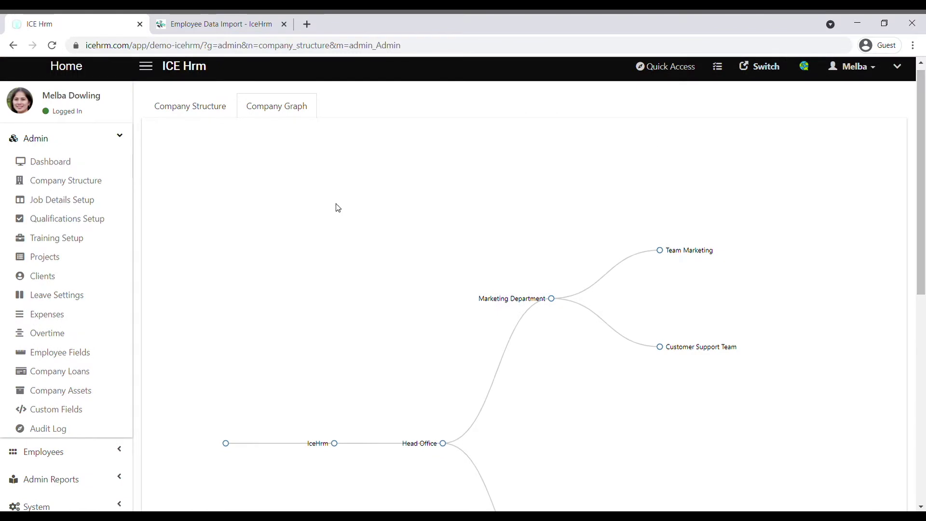
click(50, 201)
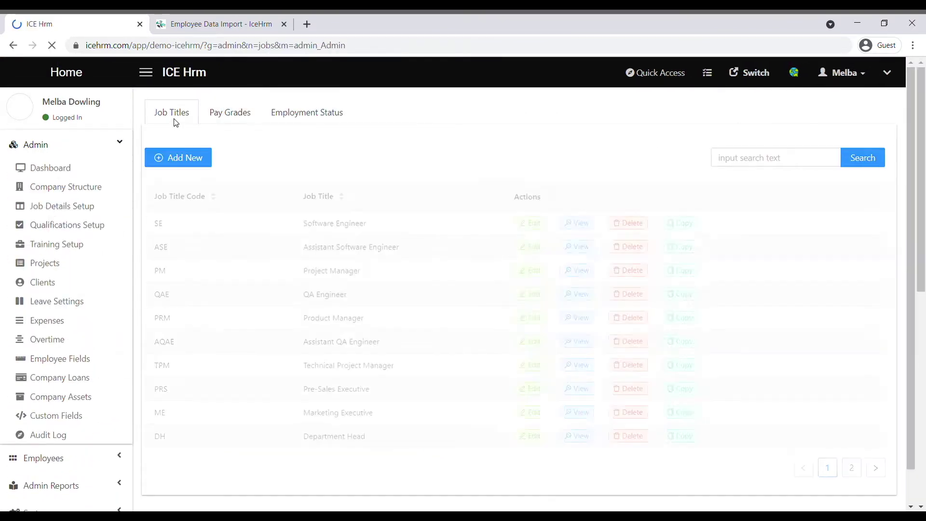
View the Pay Grades list, then the Employment Status list, in Job Details Setup
click(247, 114)
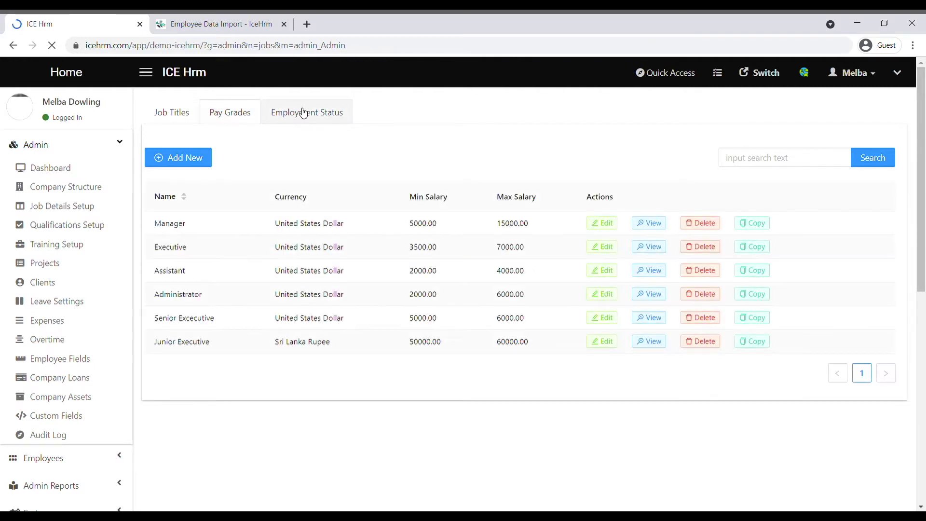
click(312, 123)
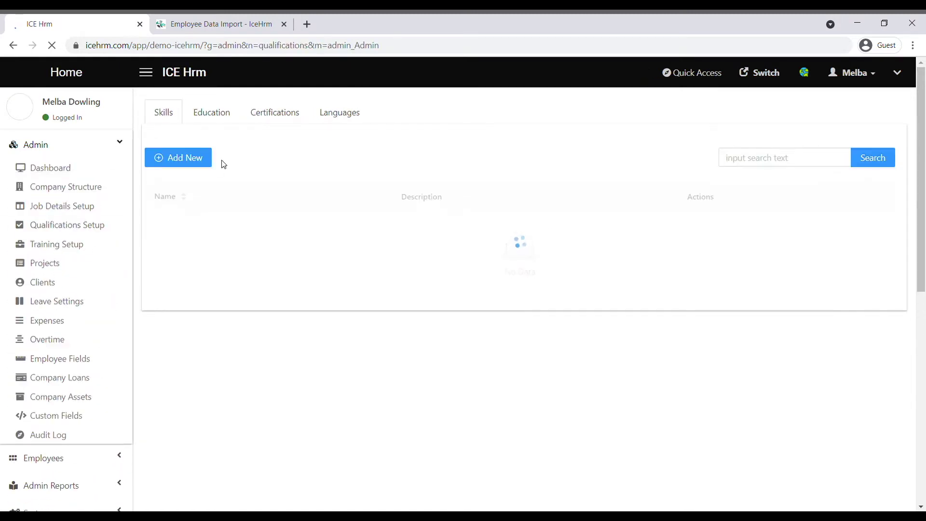
Browse the Education, Certifications and Languages qualification lists
click(221, 118)
click(277, 112)
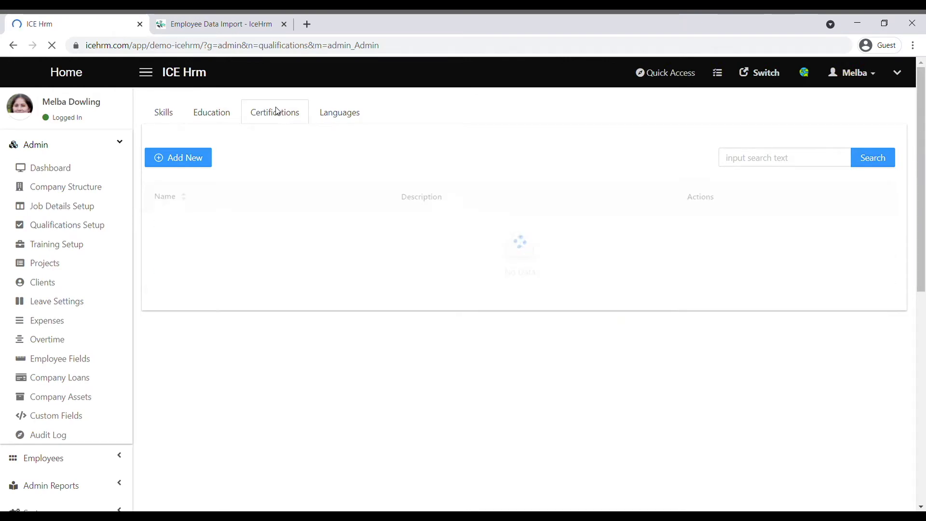
click(347, 115)
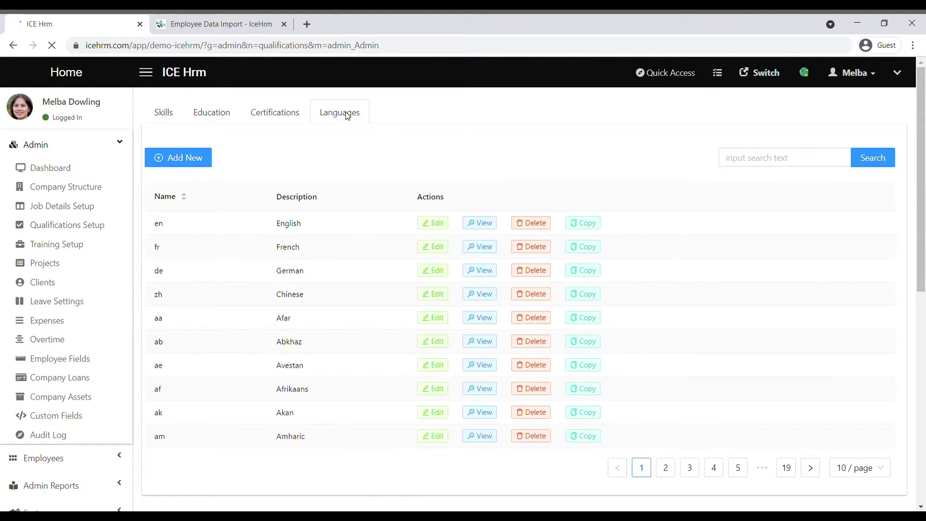
click(76, 209)
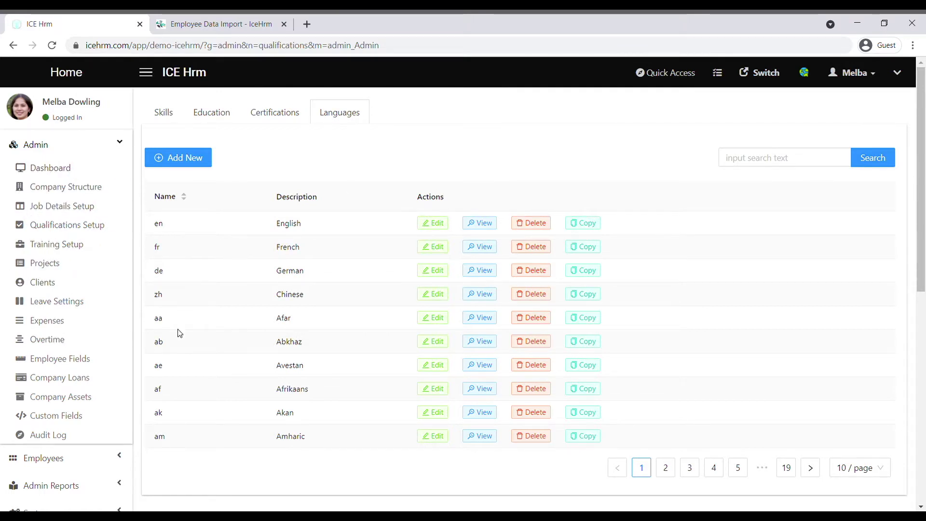
Move from Admin to the Employees list and start a new employee record
click(71, 147)
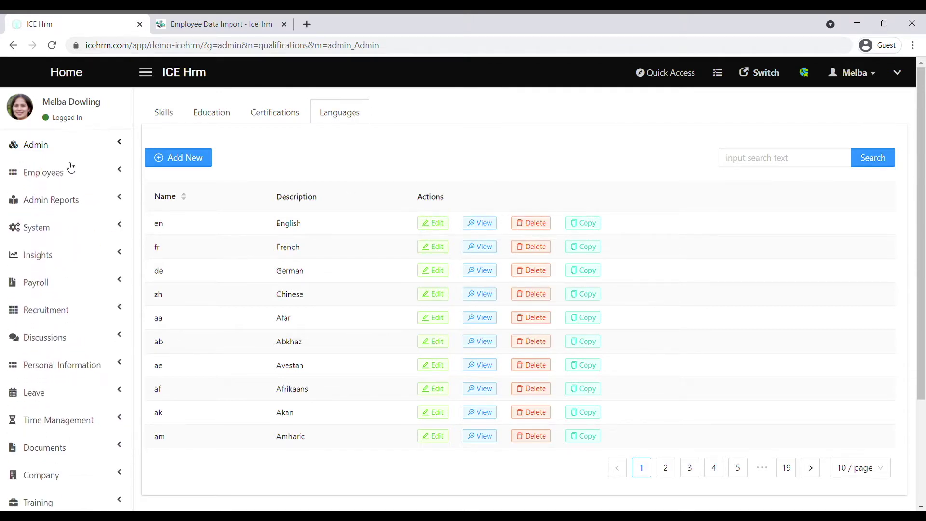
click(55, 180)
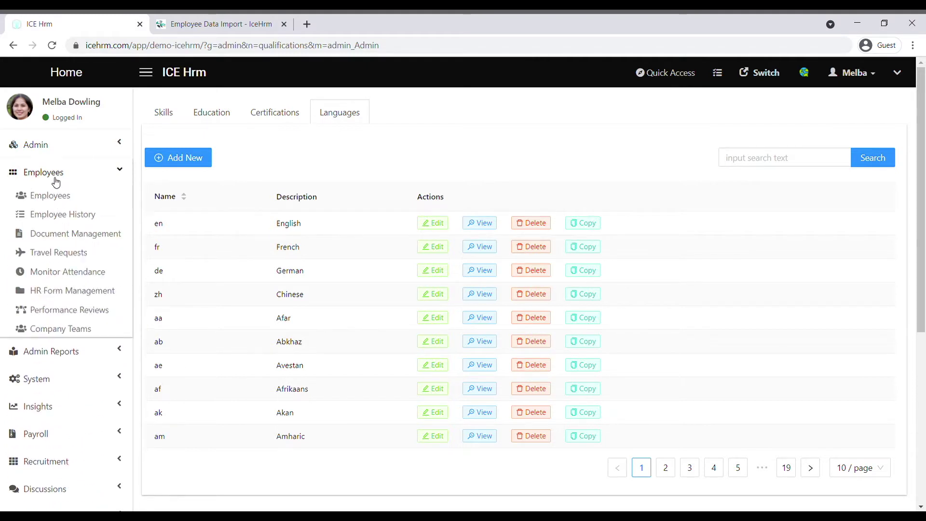
click(53, 198)
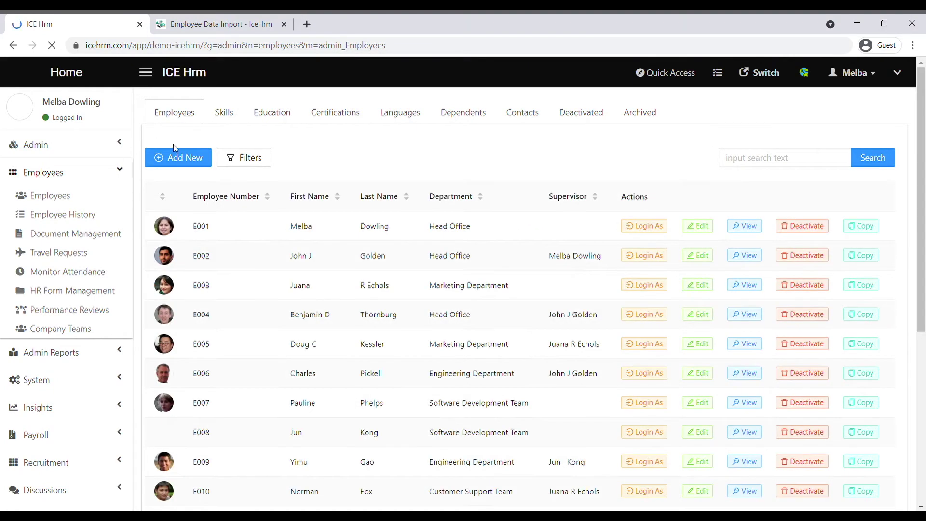
click(179, 155)
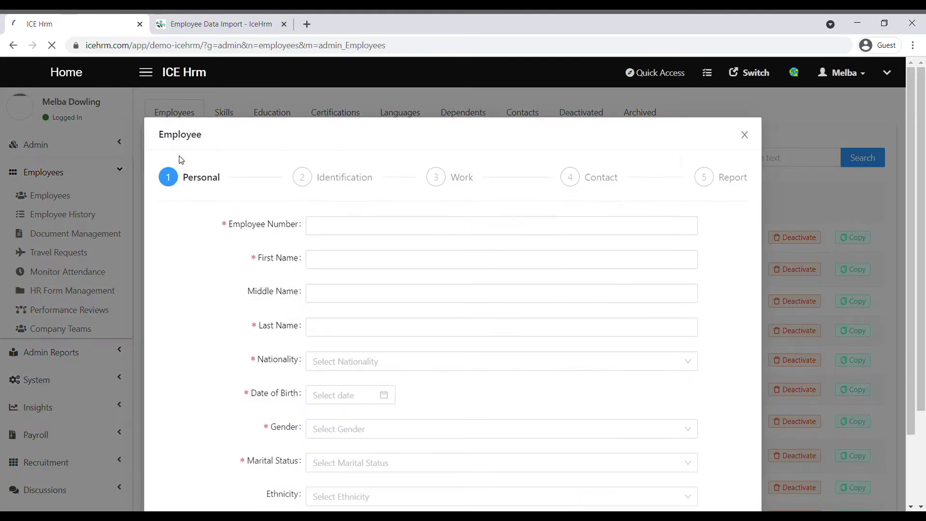
Look at the Employee Number field and the NIC field on the Identification step
click(364, 226)
click(302, 177)
click(376, 289)
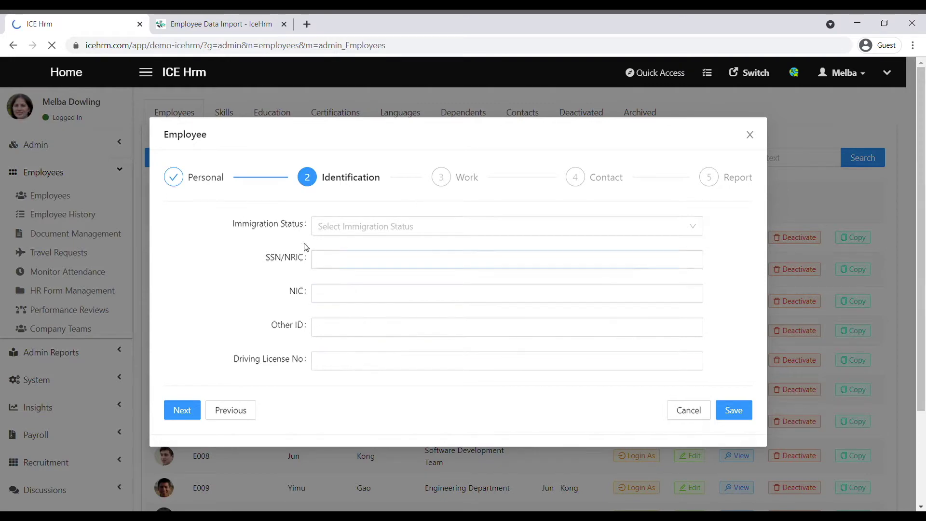
Review the employment status and job title options on the Work step
click(441, 175)
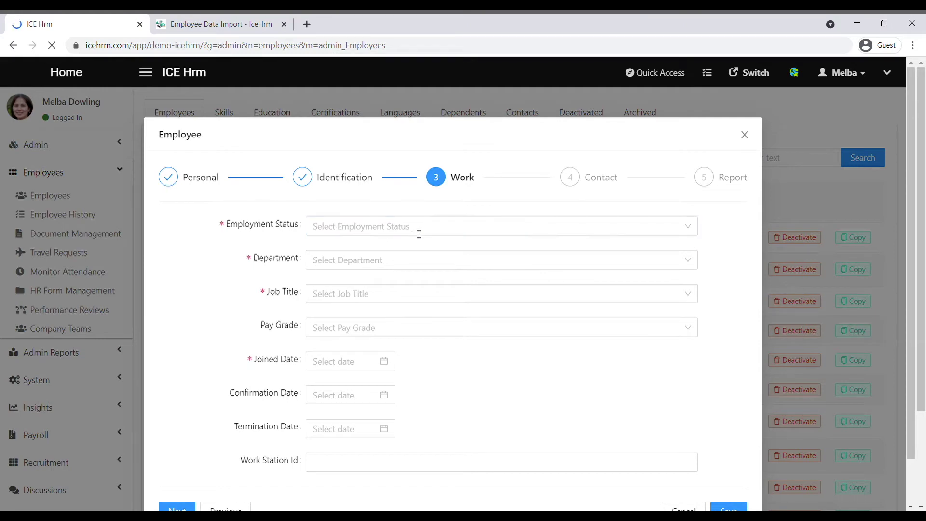
click(344, 234)
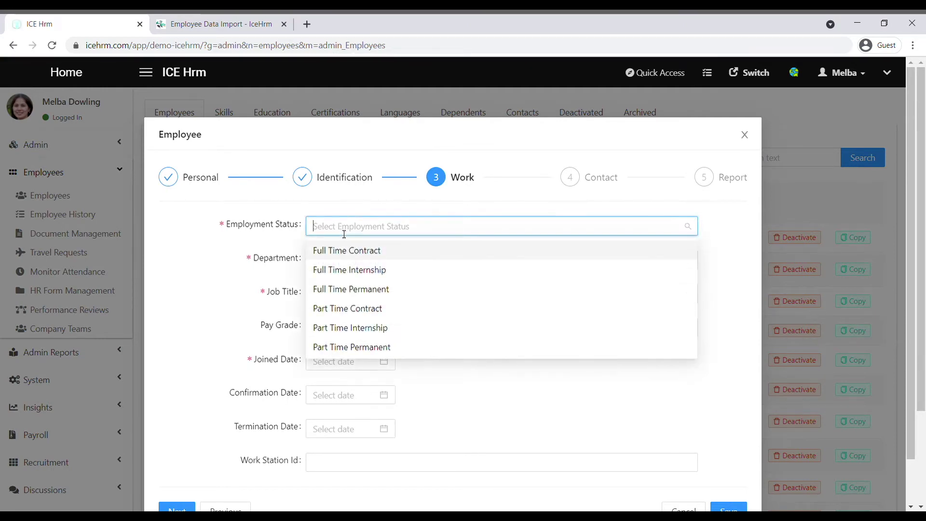
click(249, 251)
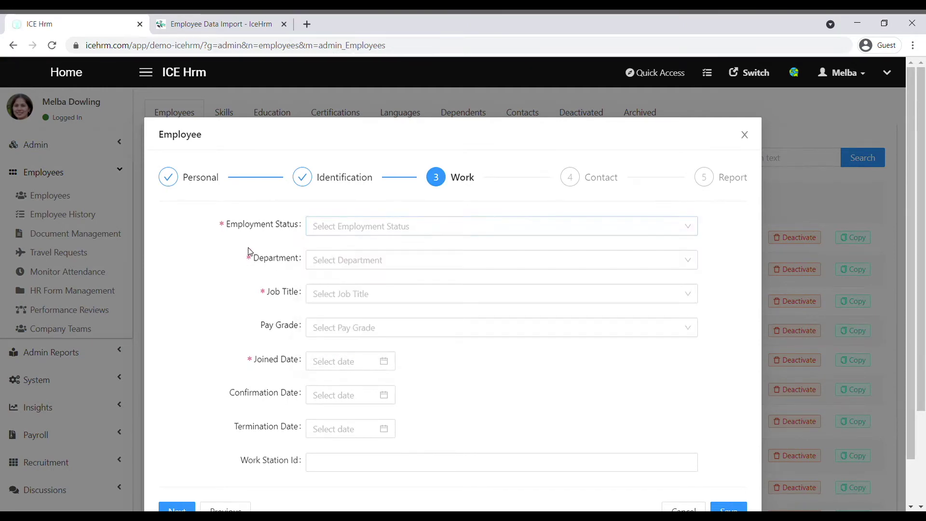
click(353, 293)
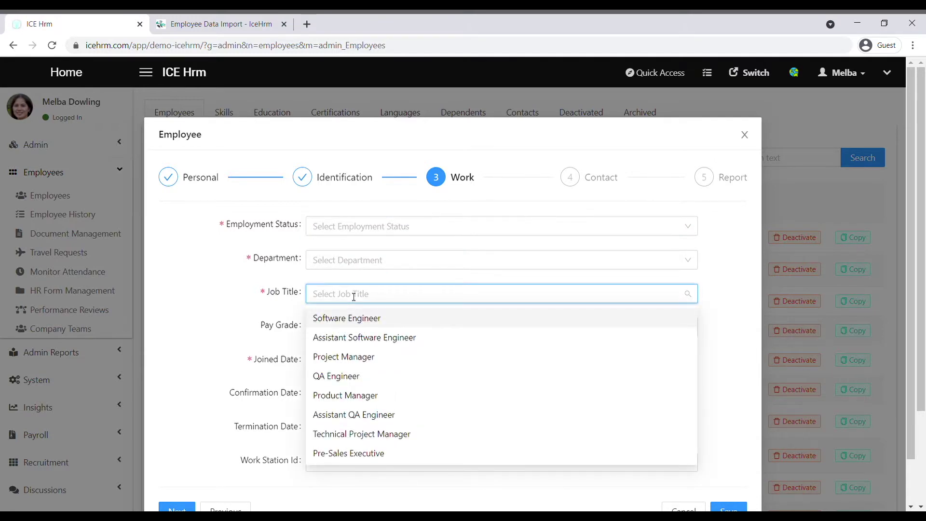
click(716, 360)
drag(675, 360, 514, 341)
click(451, 362)
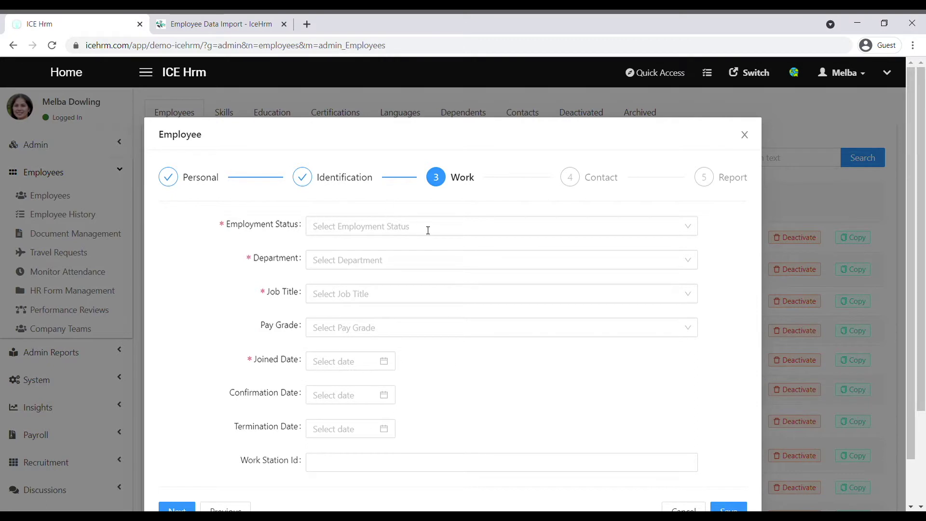
Pass the Contact step and choose a supervisor on the Report step
click(581, 177)
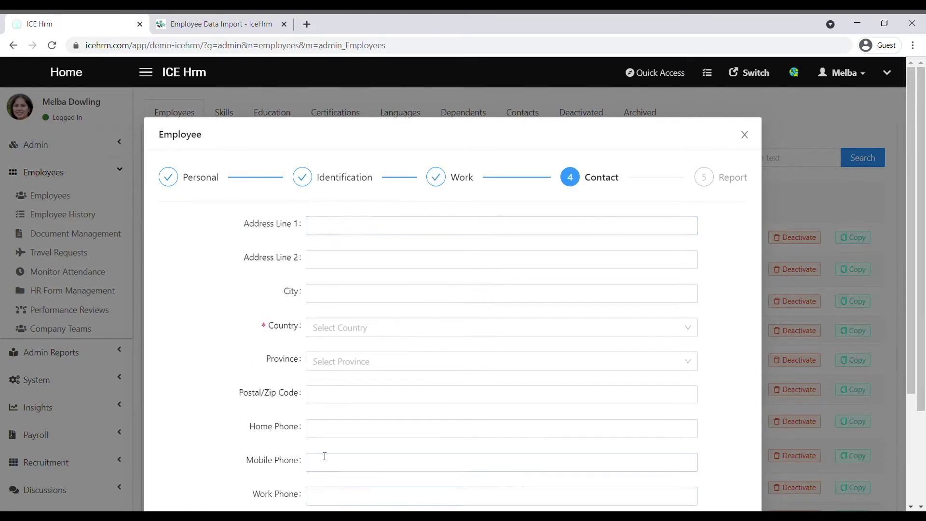
click(707, 178)
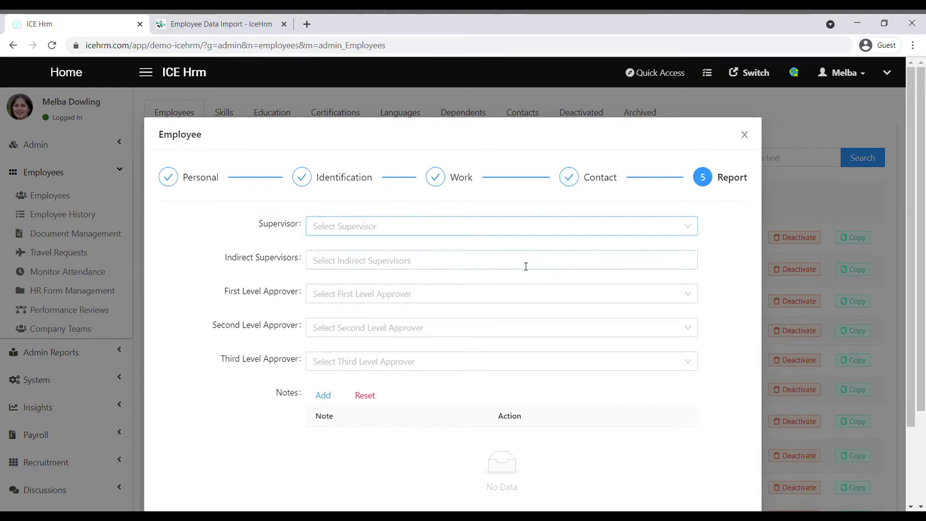
click(320, 231)
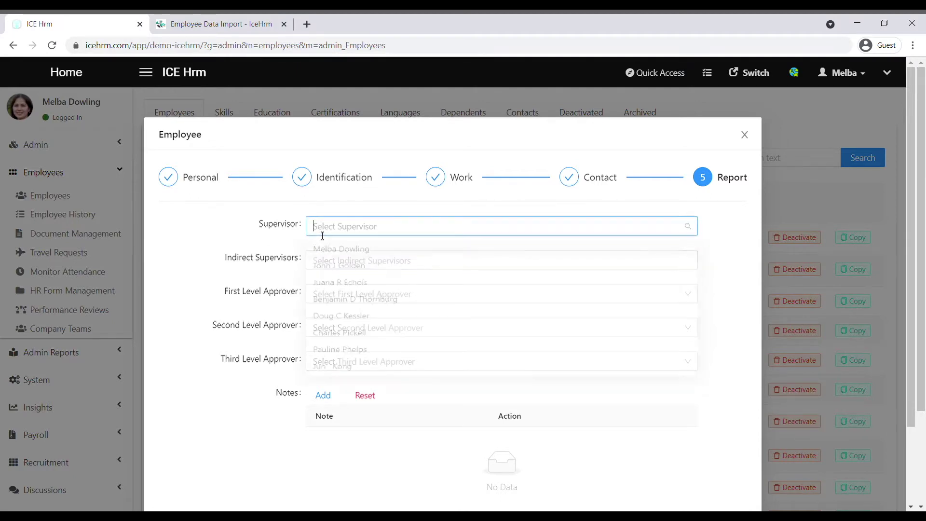
click(327, 255)
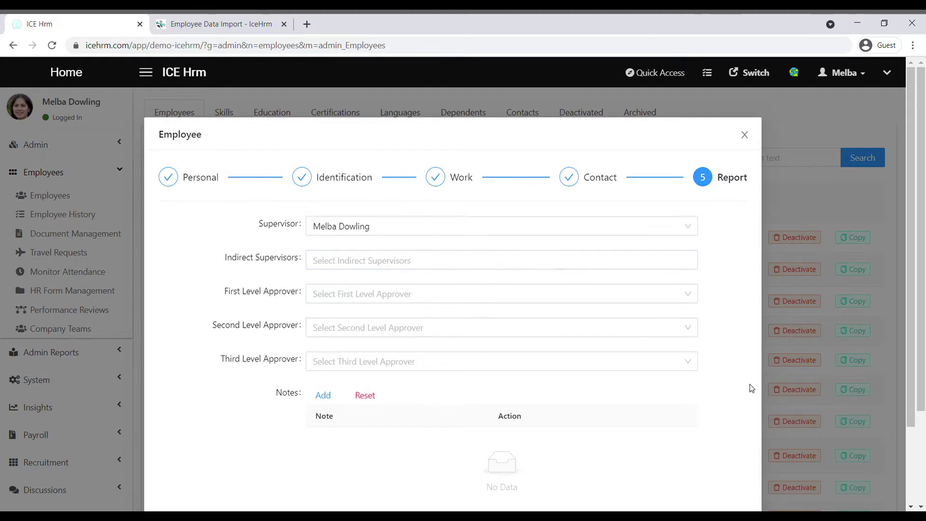
Cancel the unsaved new employee and collapse the Employees navigation section
scroll(907, 286, down, 2)
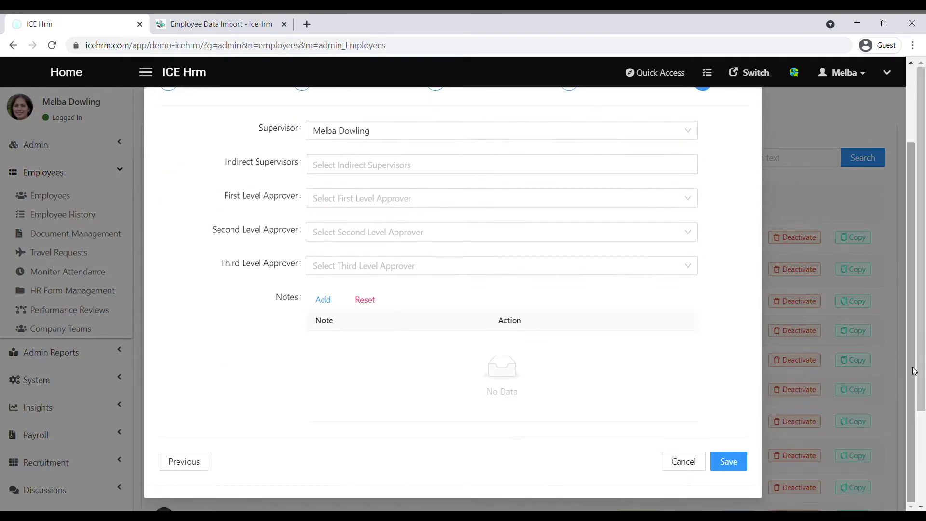
click(684, 461)
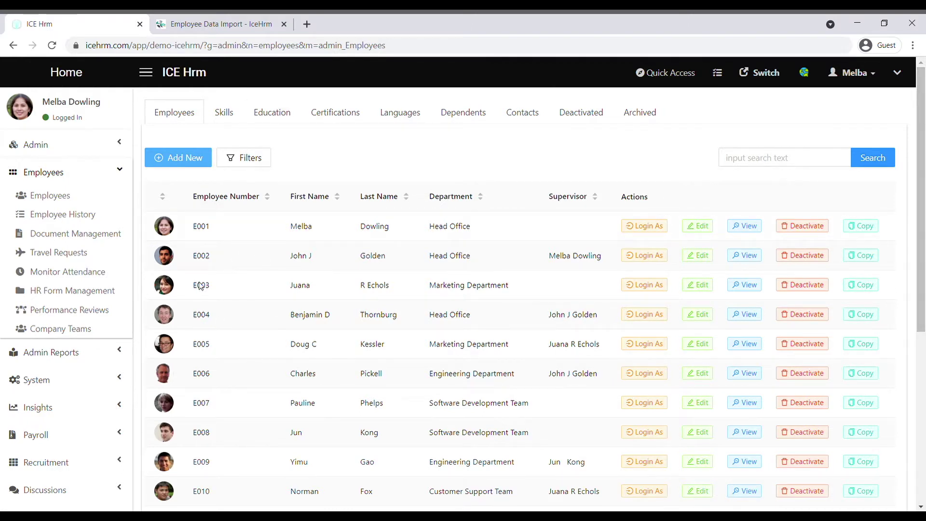
click(66, 172)
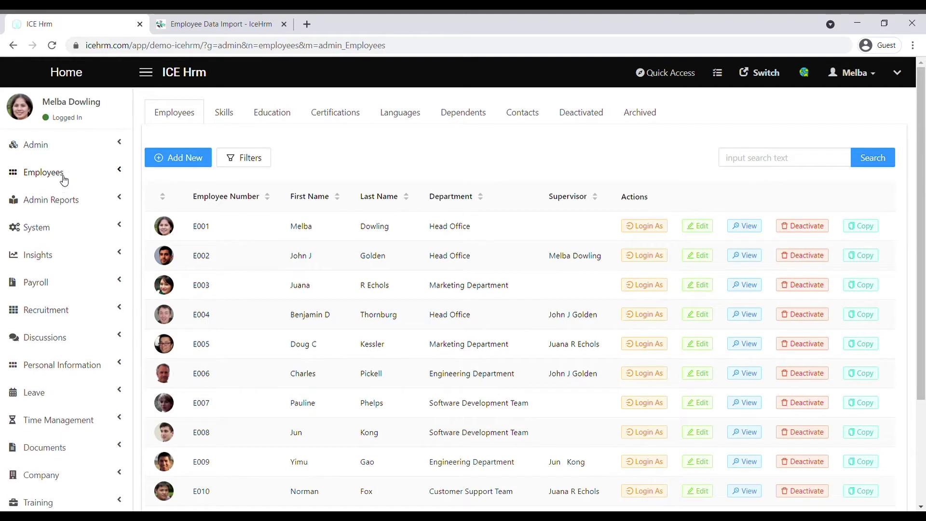
Go to System > Data and start a new Data Import Files entry
click(47, 229)
click(59, 367)
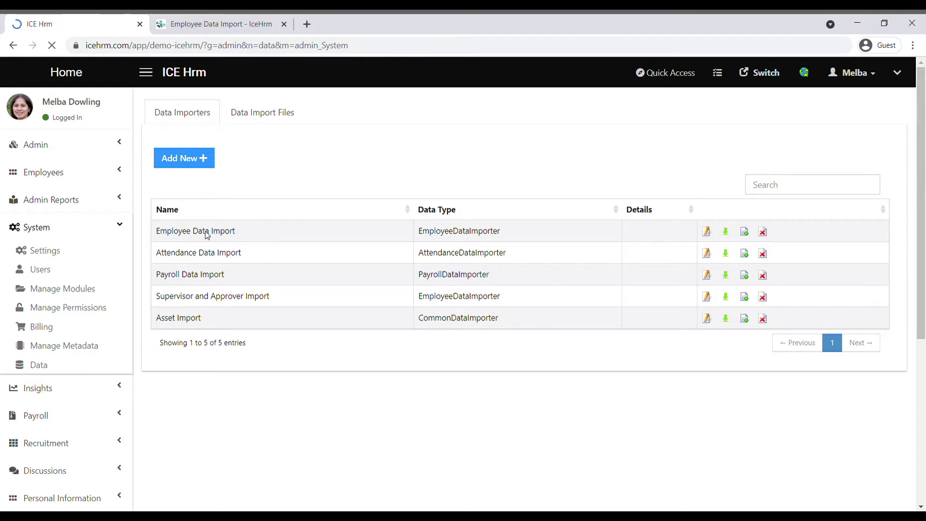
click(258, 127)
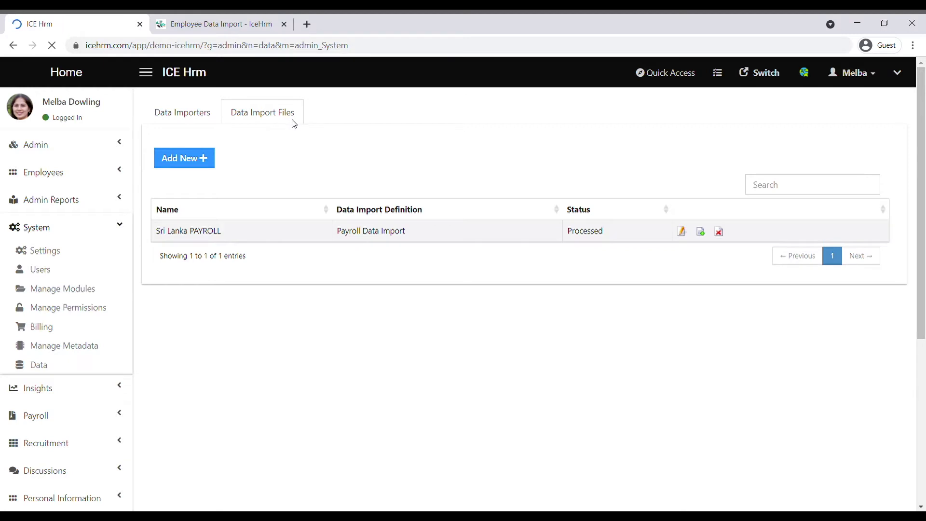
click(200, 168)
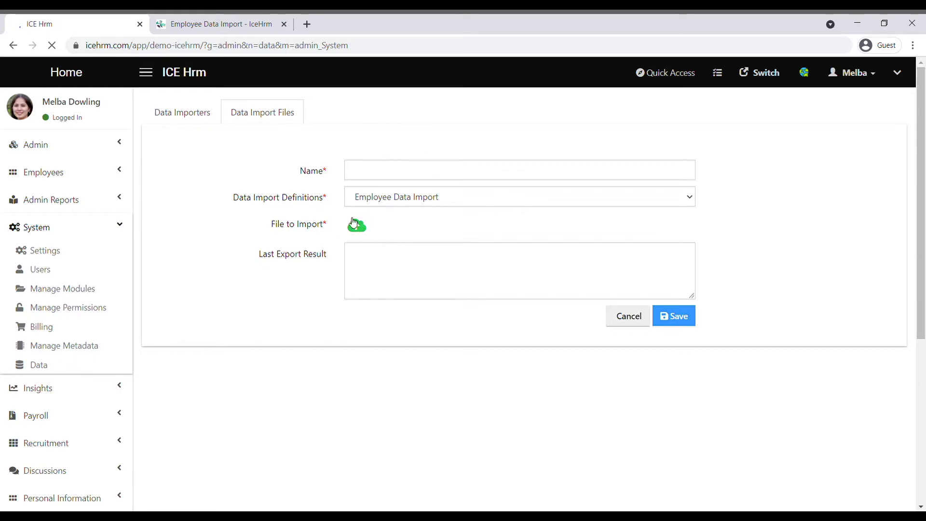
click(251, 24)
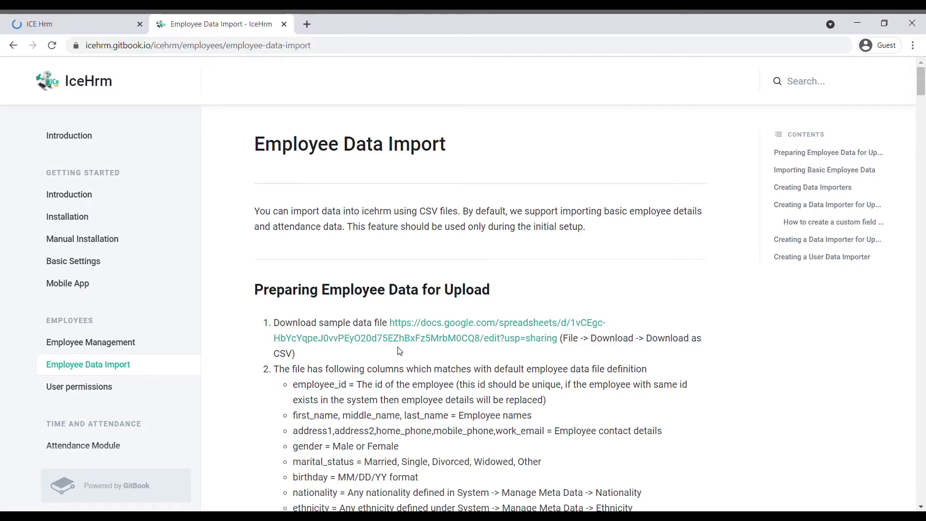
click(88, 18)
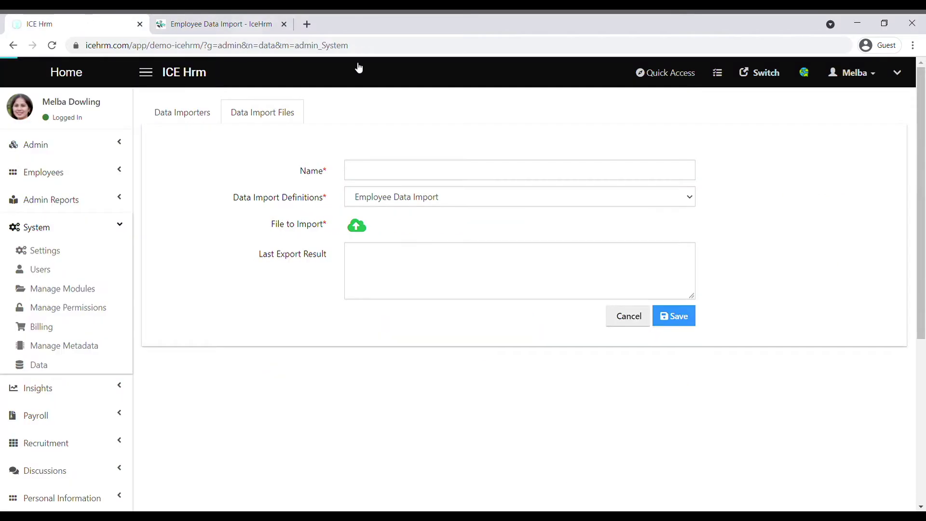
click(380, 199)
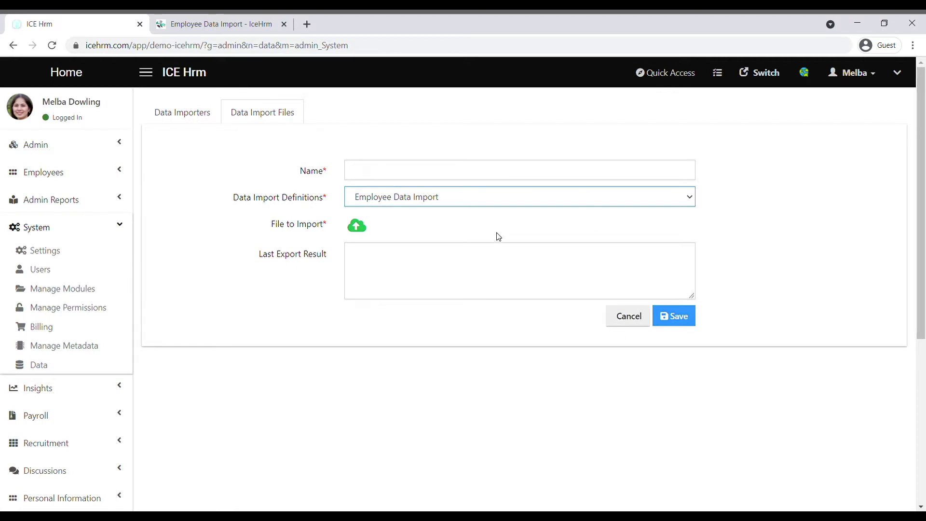
click(164, 240)
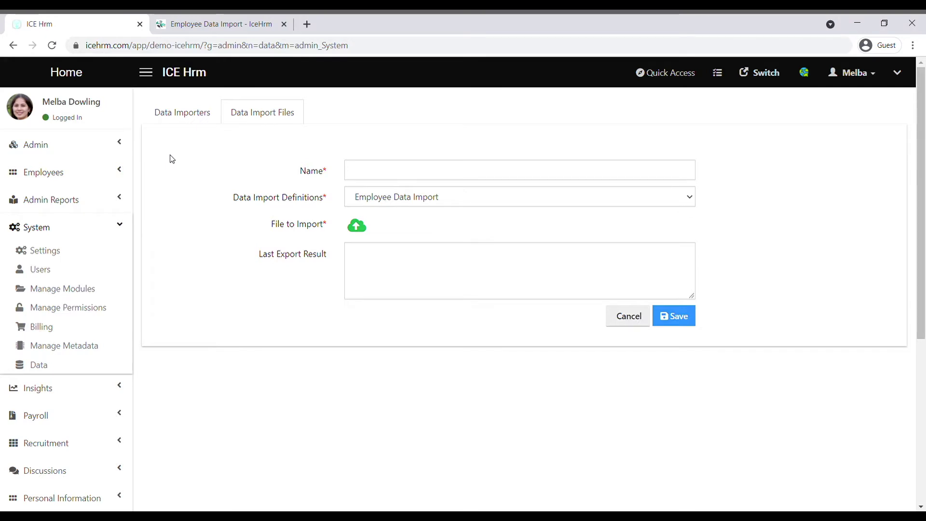
click(54, 271)
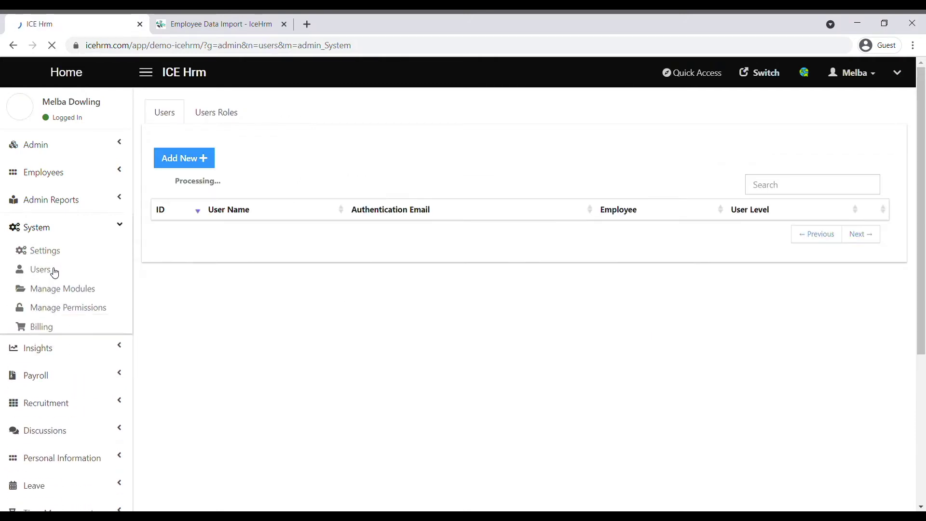
Start a new user account with user name user4, leaving the employee unlinked
click(205, 161)
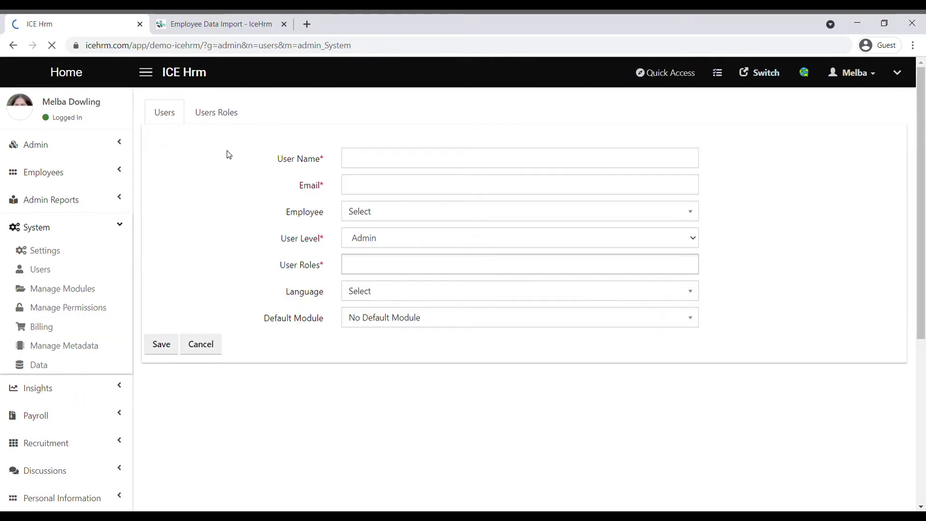
click(357, 161)
text(user4)
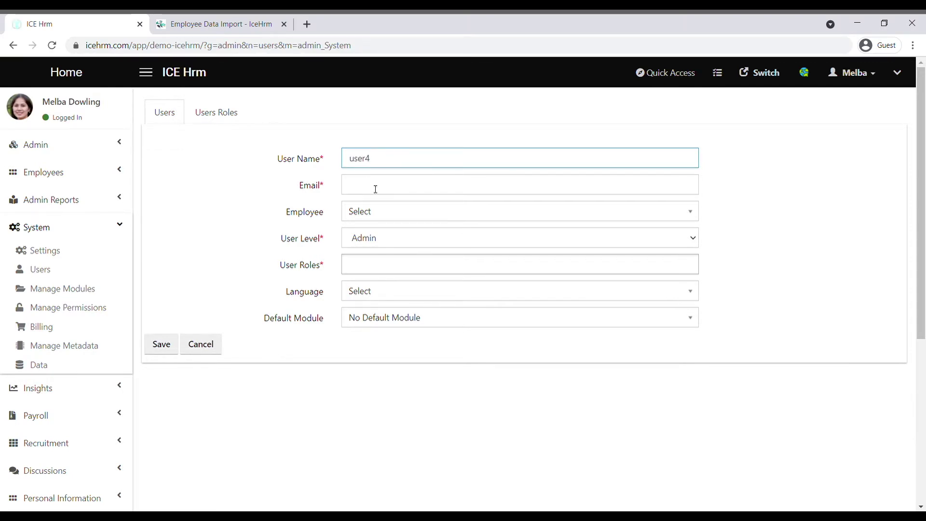
click(380, 220)
click(383, 222)
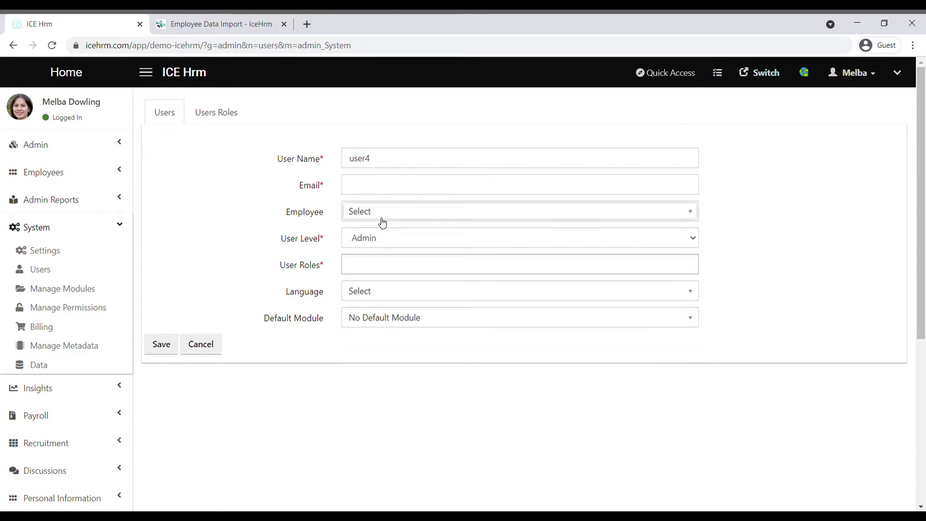
Set the user level to Admin and language to English, keeping No Default Module
click(375, 237)
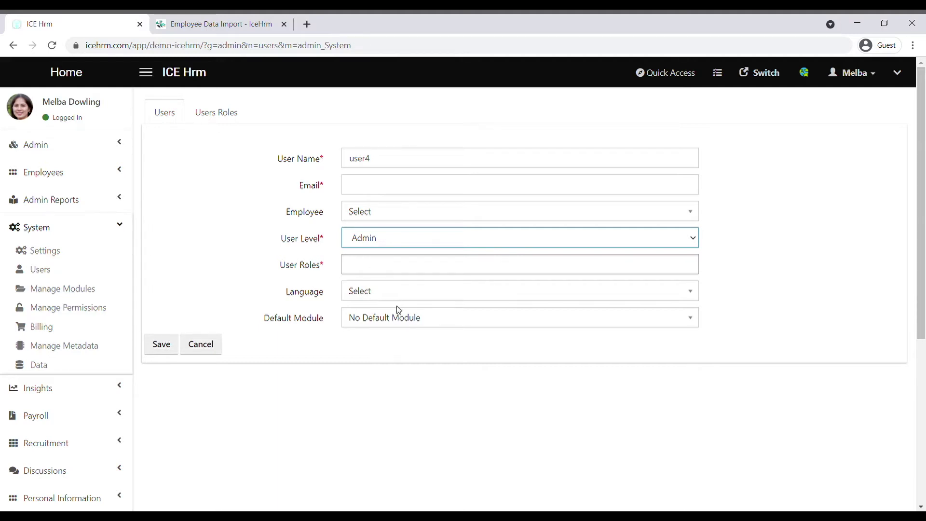
click(406, 291)
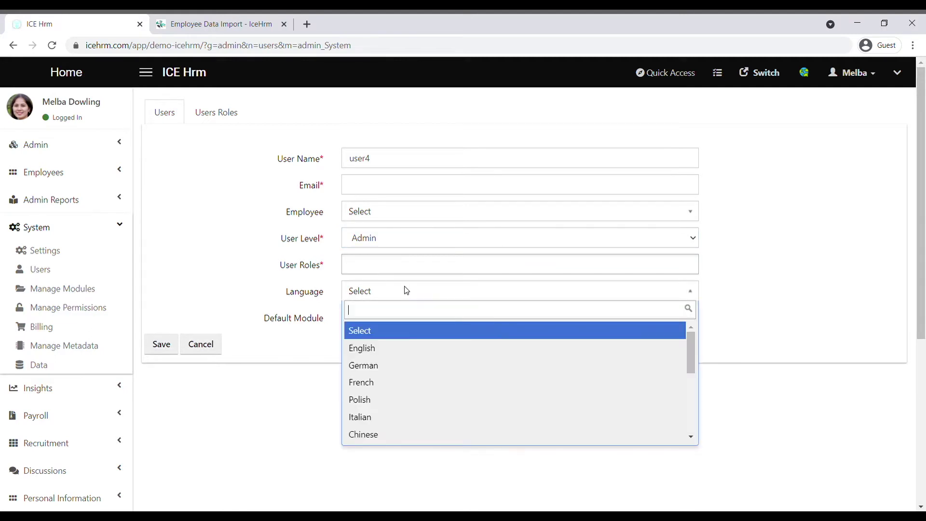
click(389, 347)
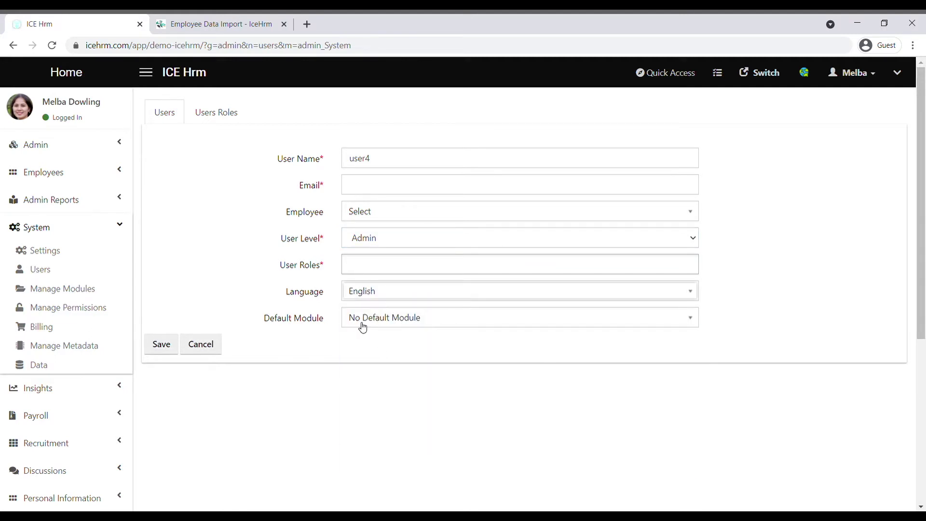
click(359, 325)
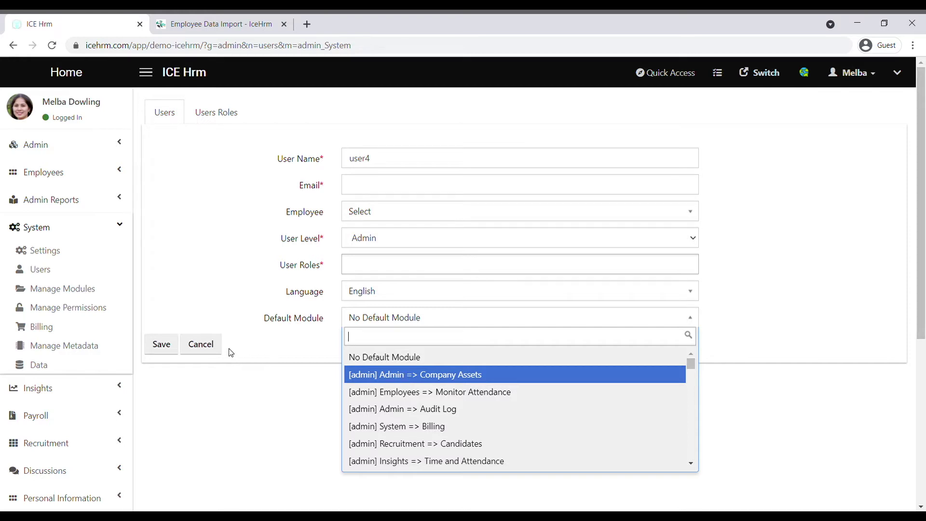
key(Up)
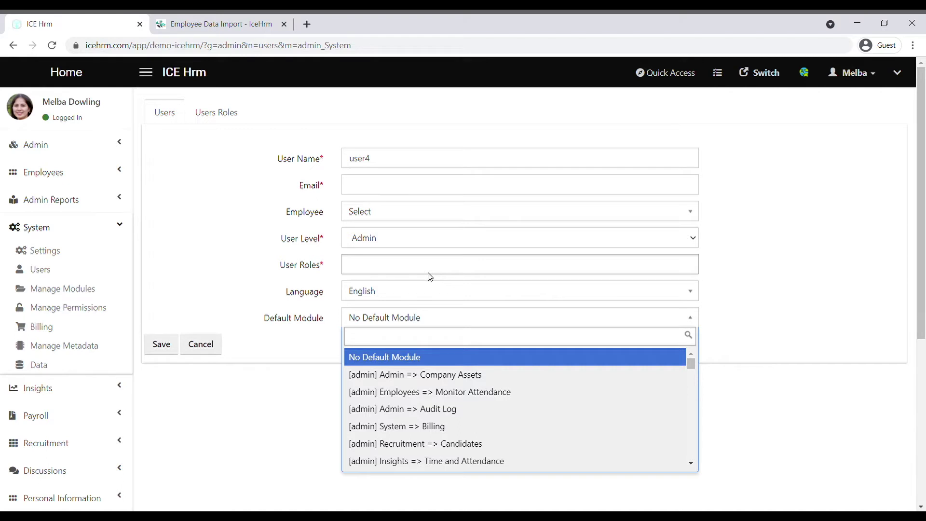
Close the module list and switch from System to the Admin Training Setup courses list
click(49, 370)
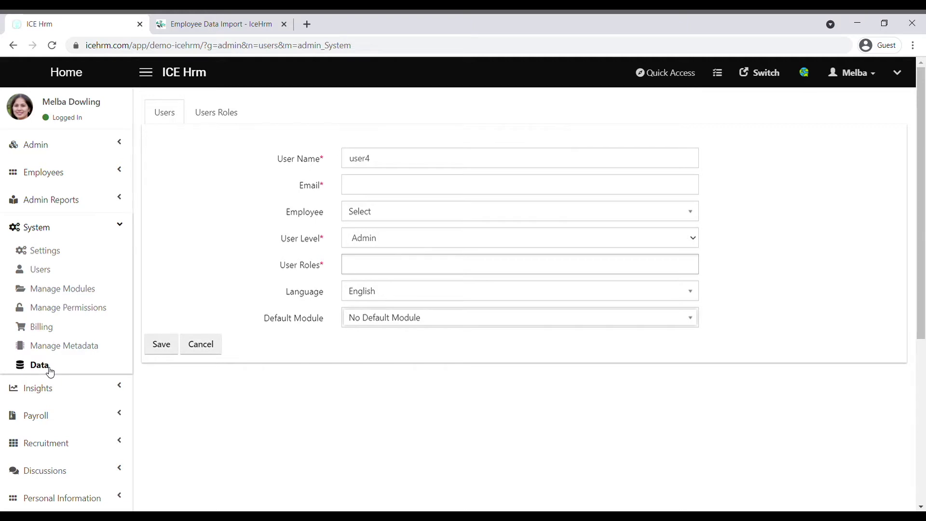
click(82, 233)
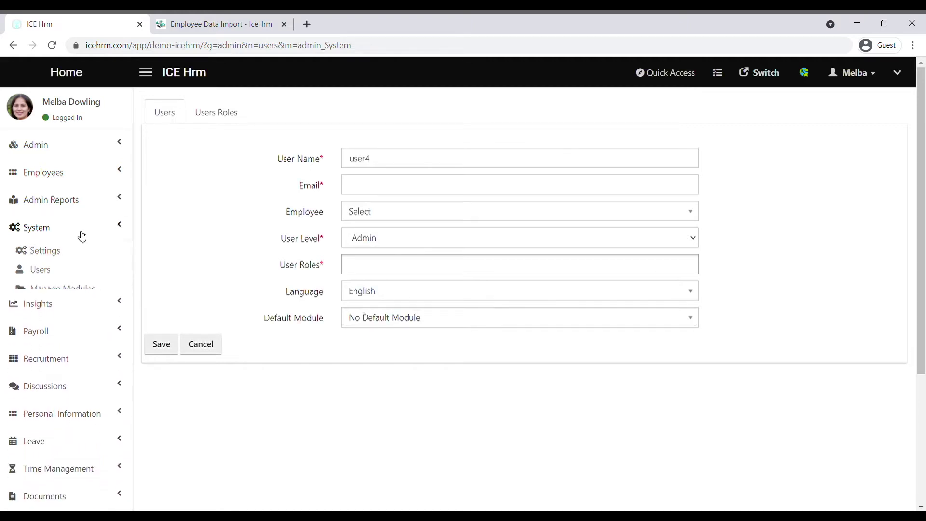
click(80, 155)
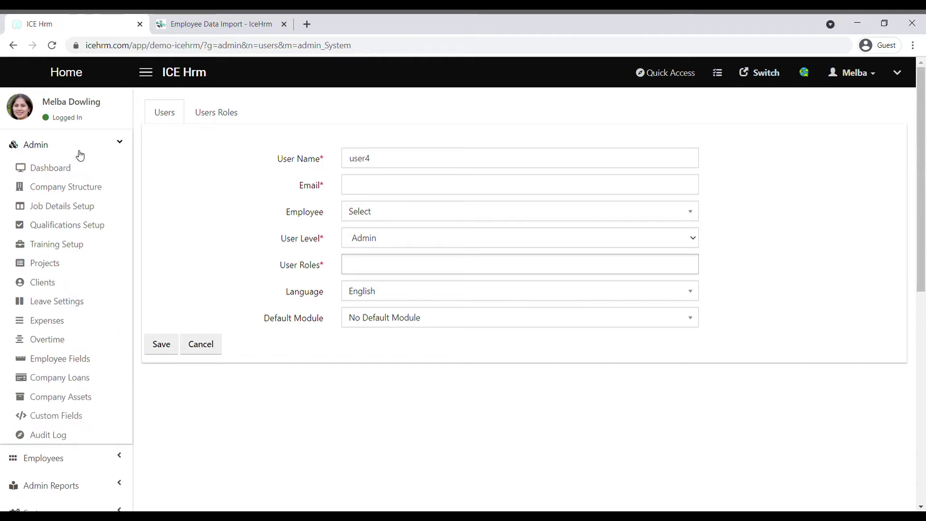
click(70, 247)
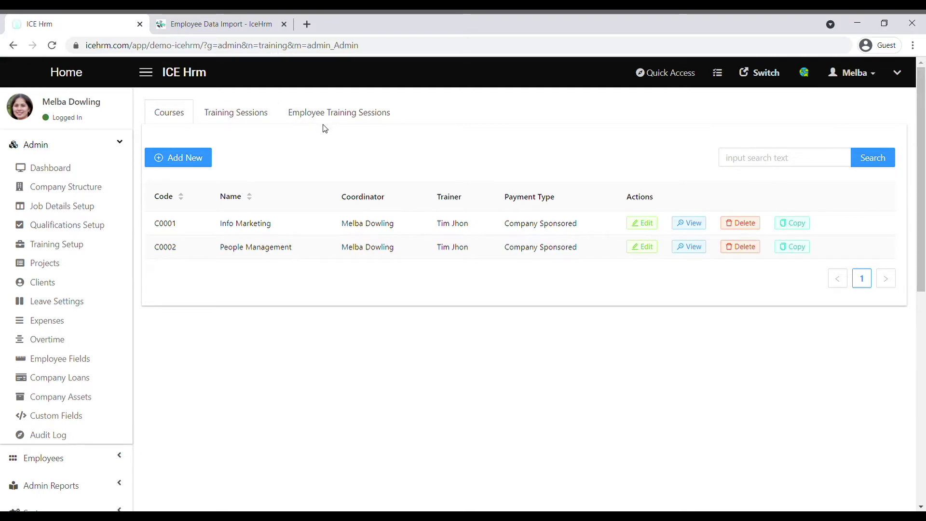
Add course C000123 'Marketing Training' with an employee coordinator and trainer Mr. Alon
click(194, 158)
click(376, 175)
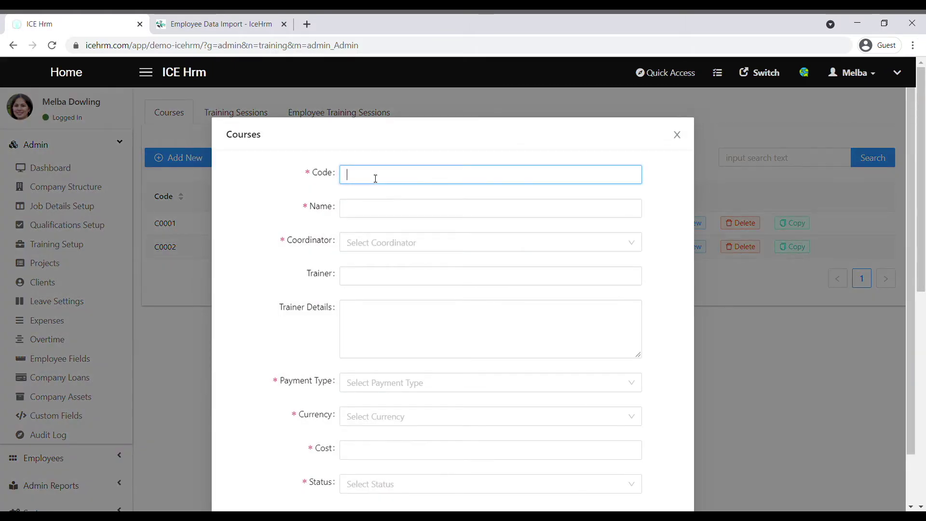
text(C000123)
click(357, 211)
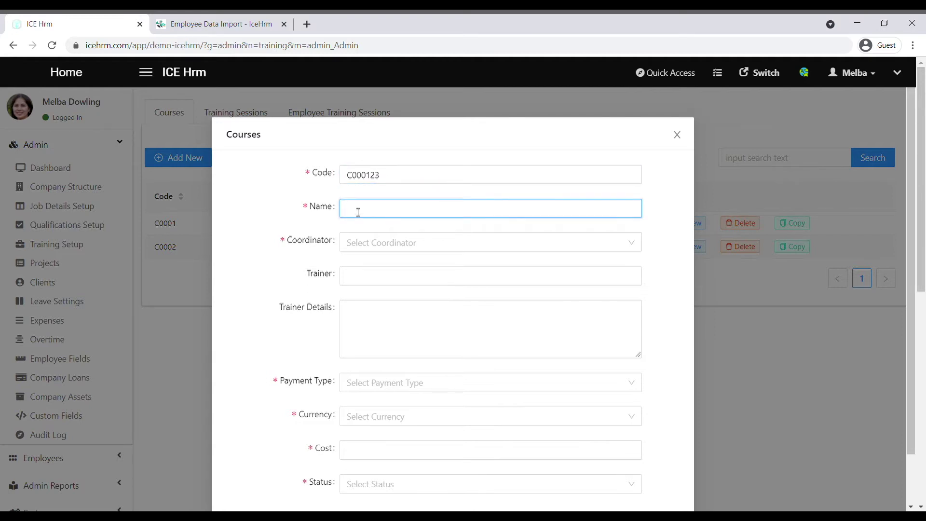
text(Marketing Training)
click(393, 242)
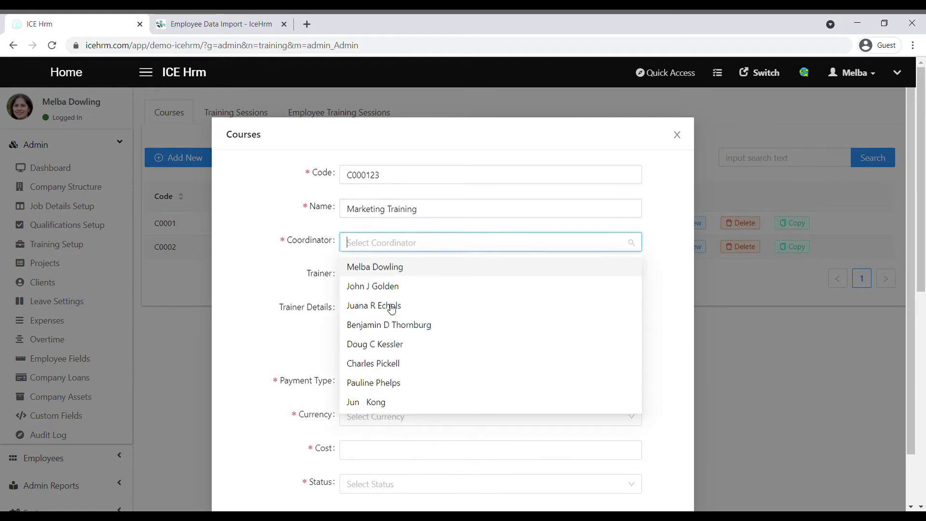
click(383, 345)
click(373, 277)
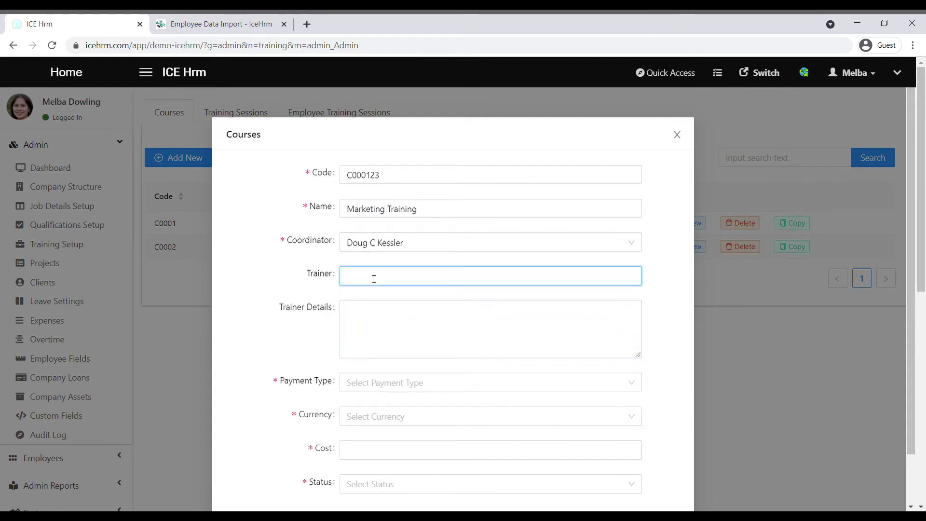
text(Mr. Alon)
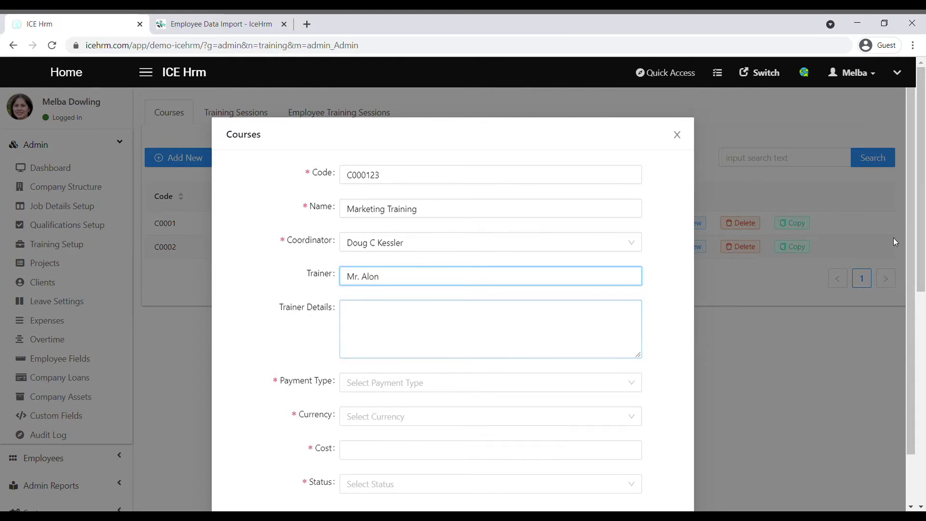
Make it Company Sponsored in LKR with Active status, and save the course
scroll(914, 278, down, 2)
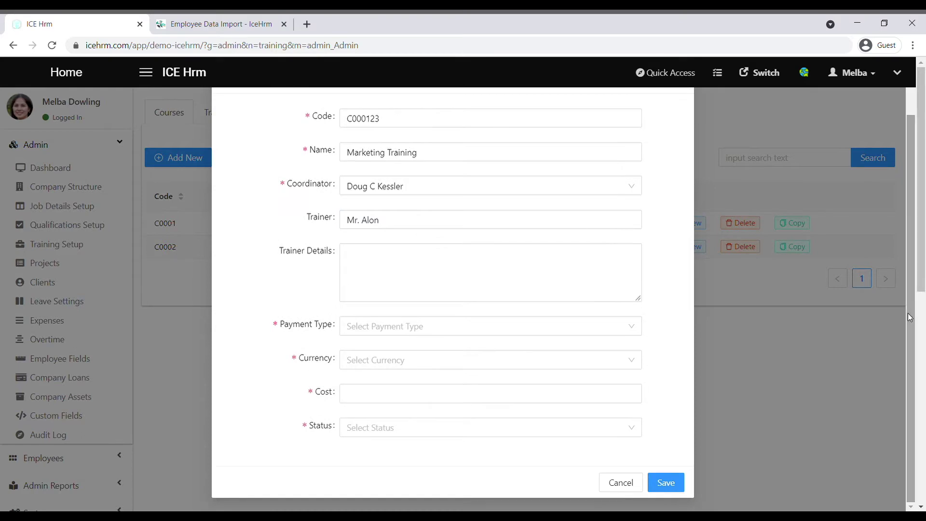
click(488, 330)
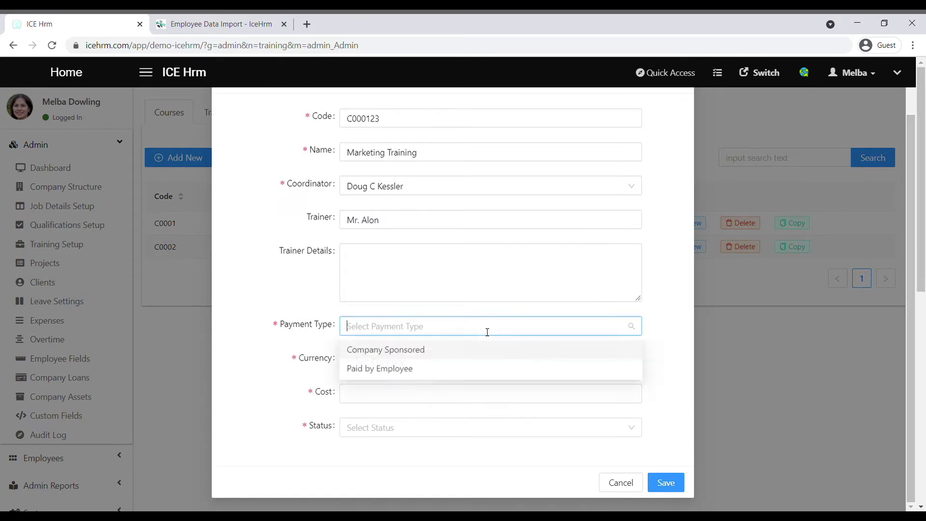
click(432, 351)
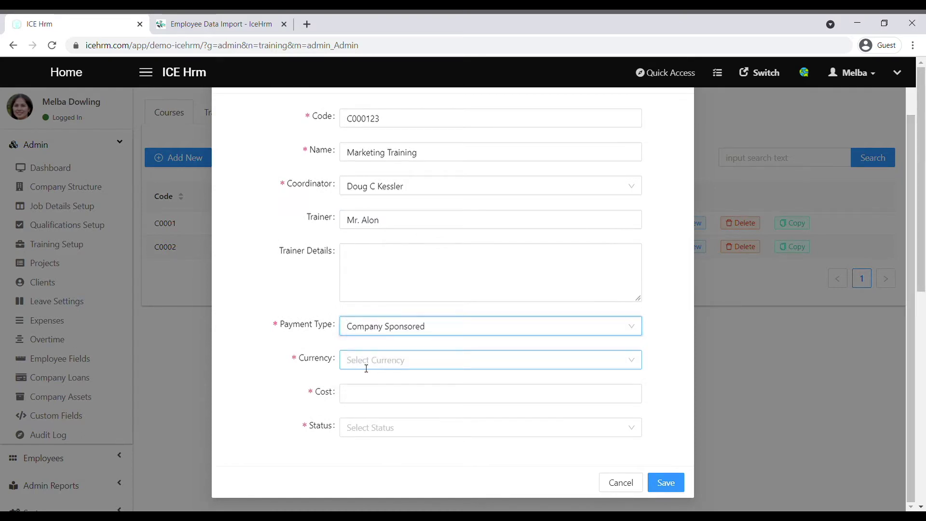
click(366, 368)
text(lk)
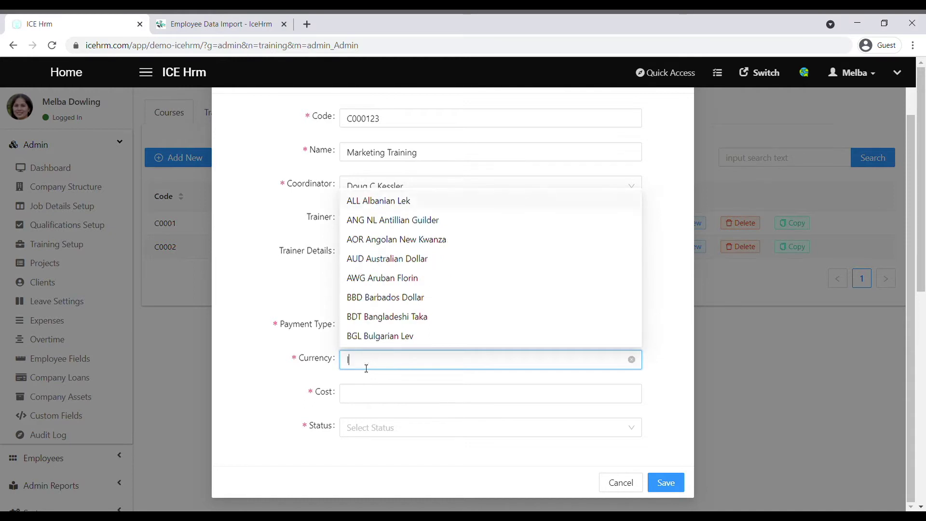
click(380, 409)
click(368, 397)
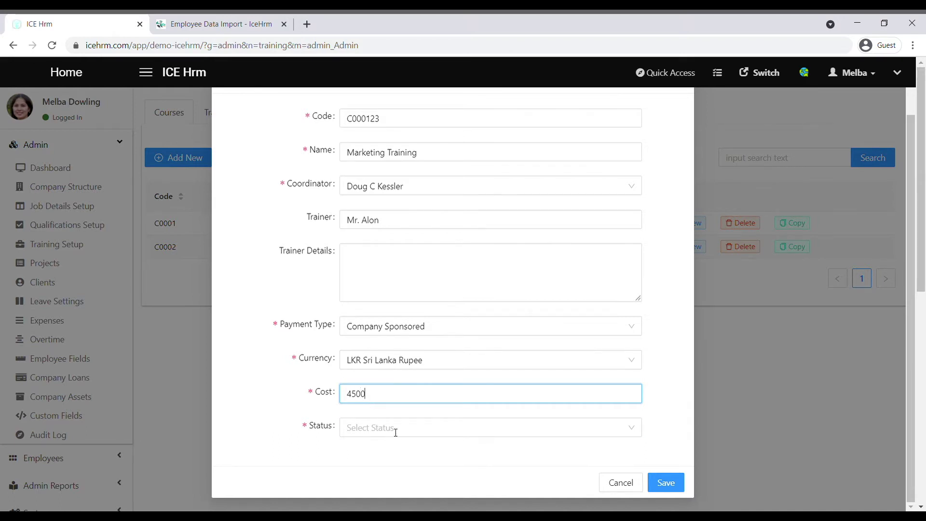
click(378, 428)
click(382, 456)
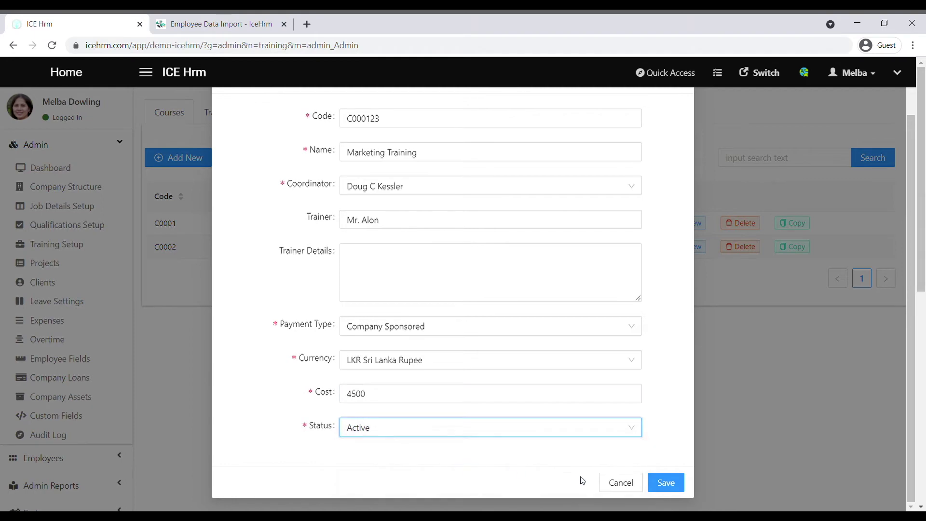
click(666, 483)
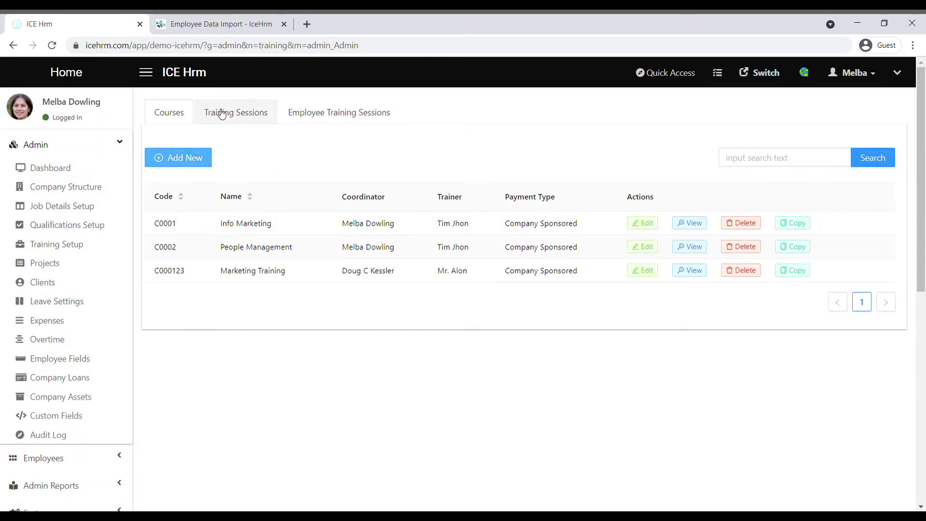
Start a 'Marketing Training' session for course C000123 scheduled on 5 May 2021
click(221, 114)
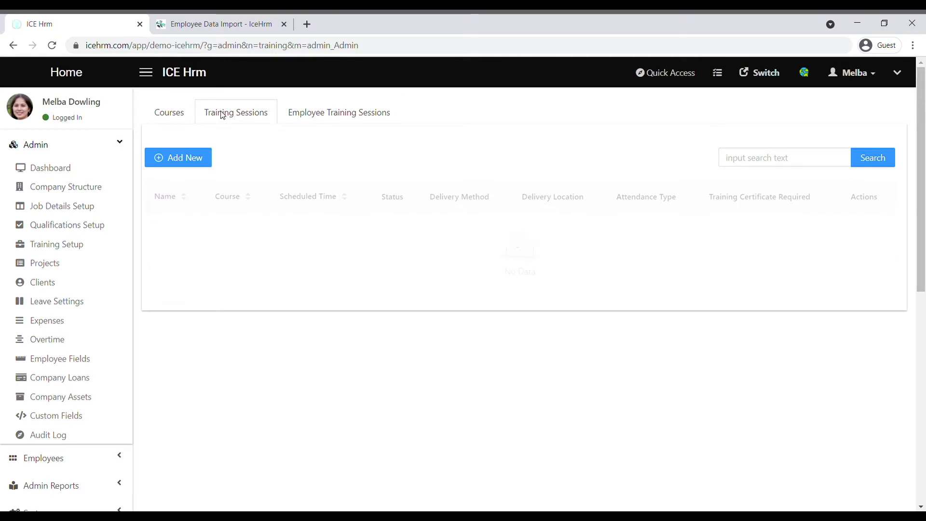
click(195, 158)
click(391, 183)
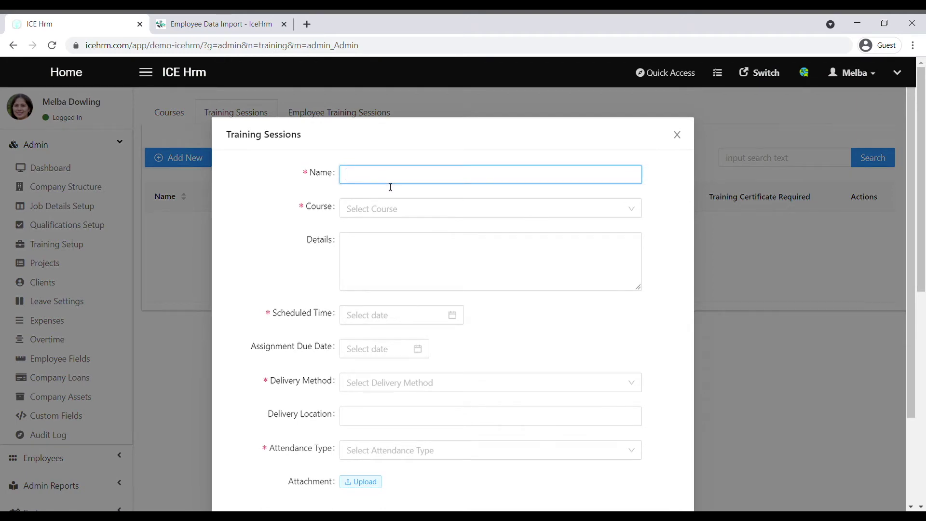
text(Marketing Training)
click(391, 208)
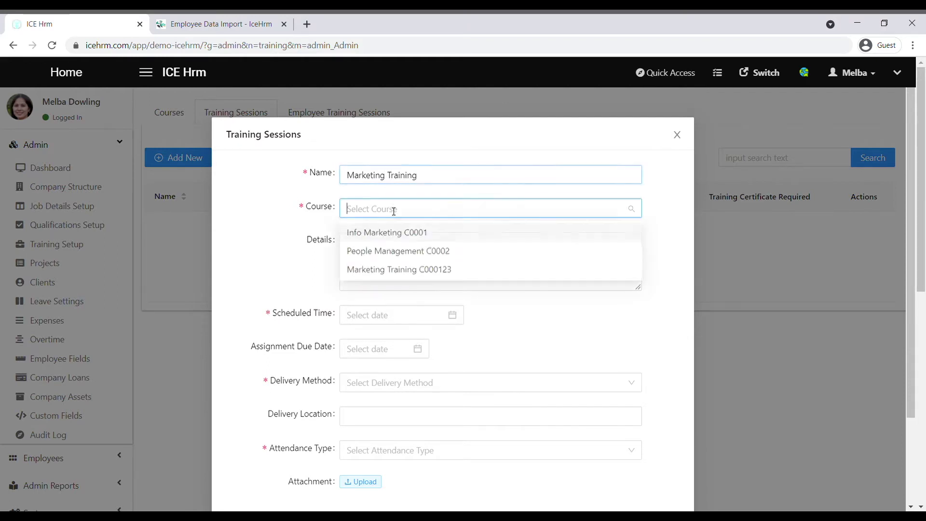
click(396, 272)
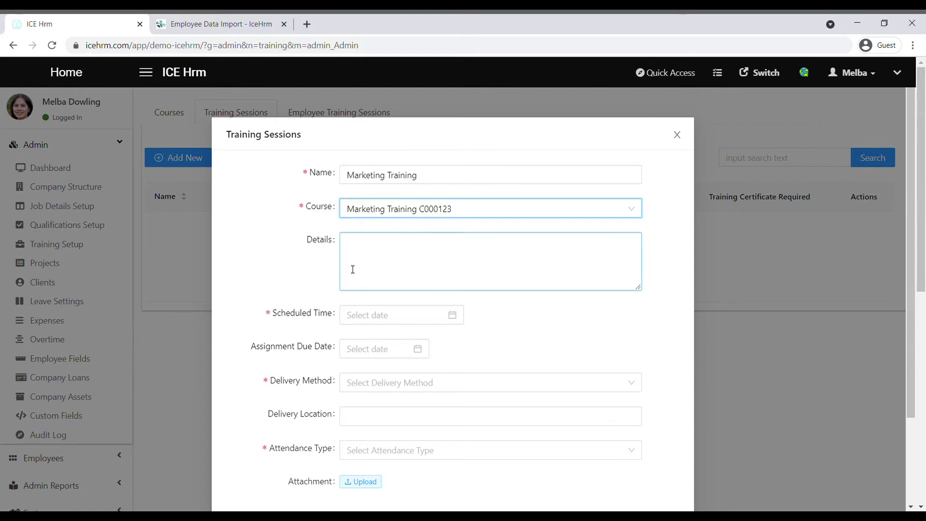
click(393, 315)
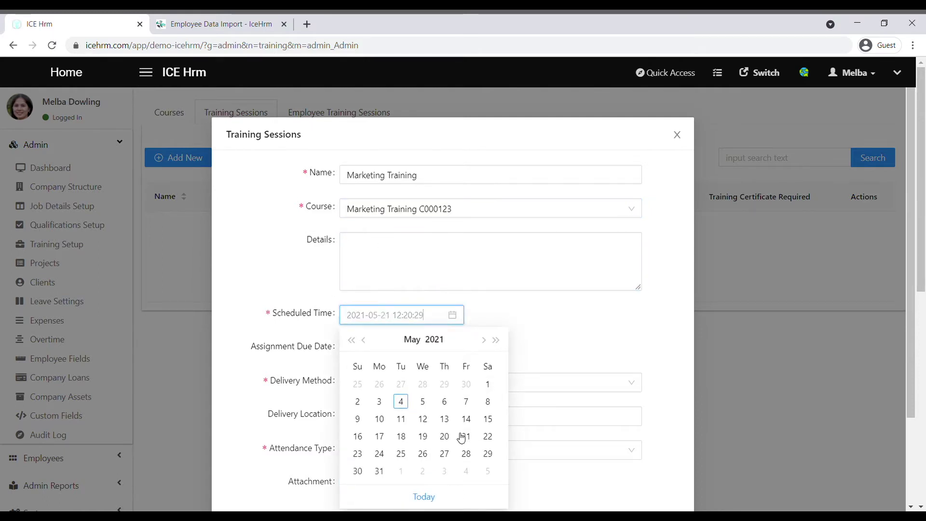
click(422, 403)
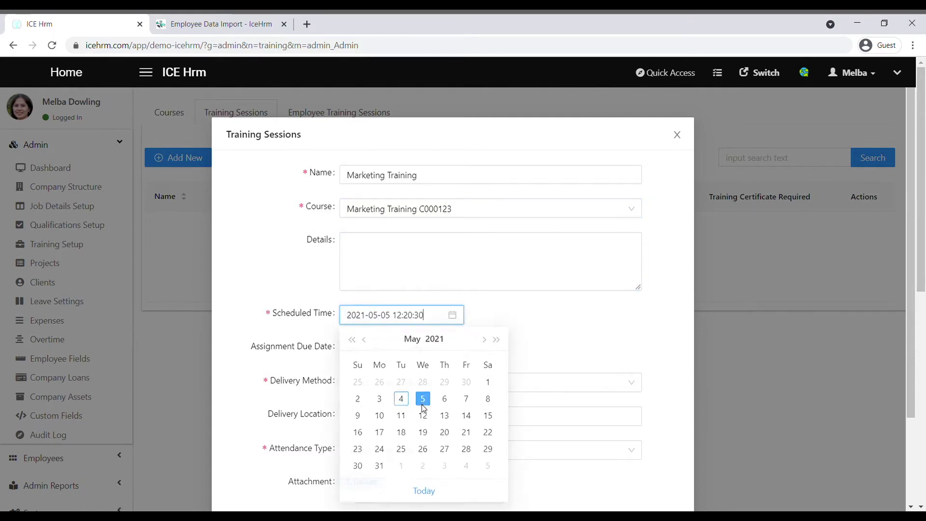
Set due date 19 May 2021, Online delivery, Assign attendance, certificate required, and save
click(401, 350)
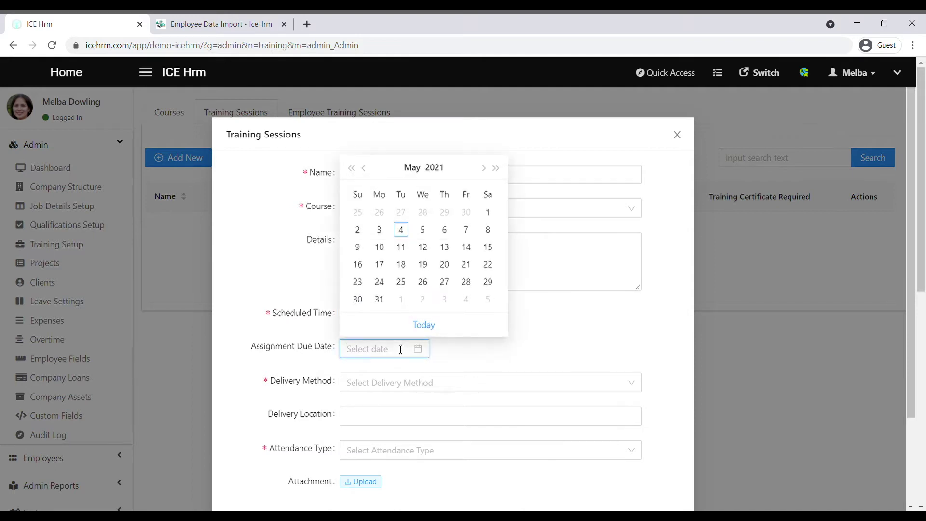
click(423, 264)
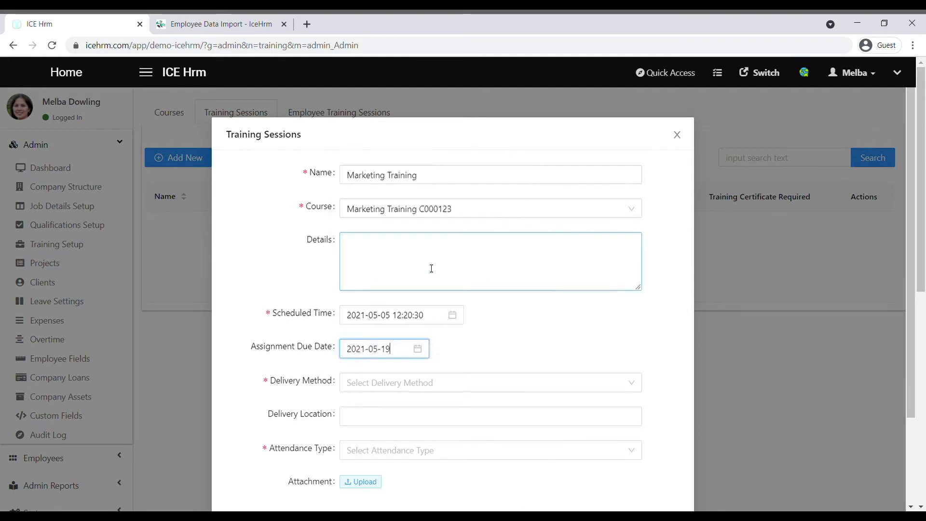
click(410, 384)
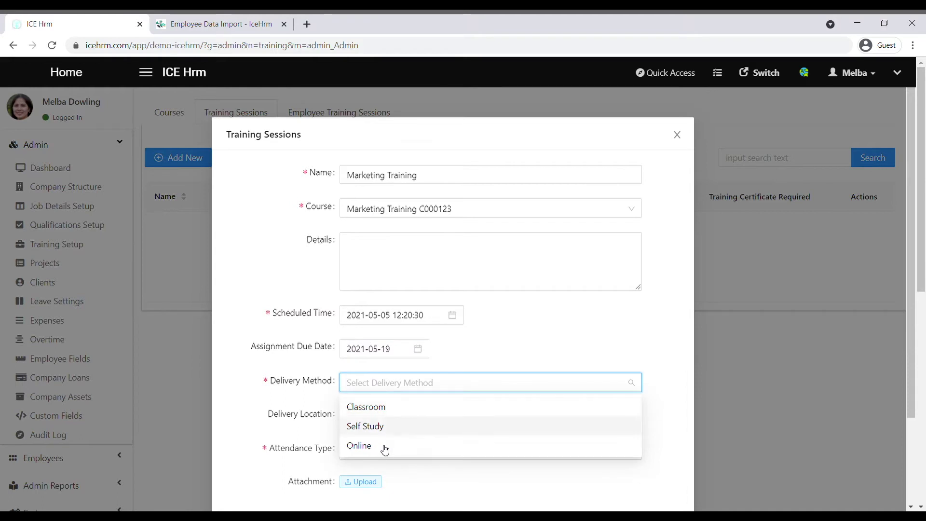
click(386, 444)
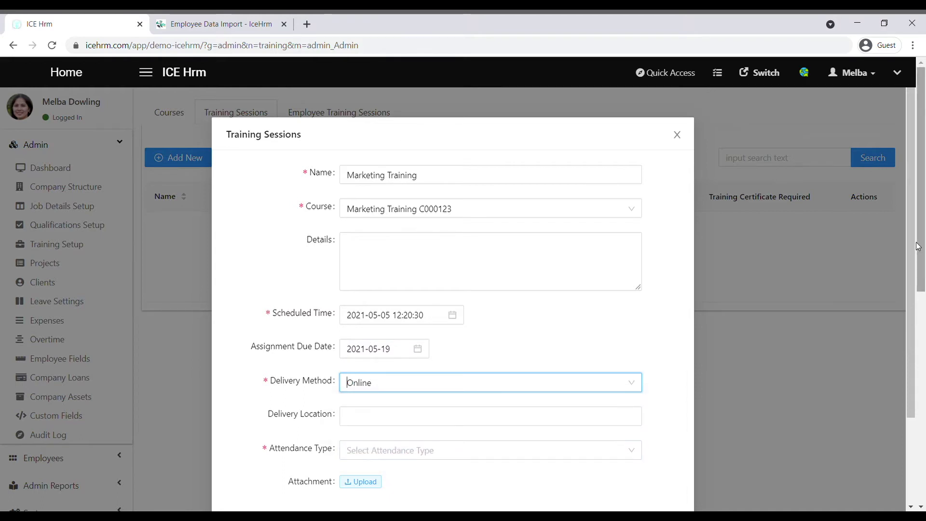
drag(914, 245, 914, 300)
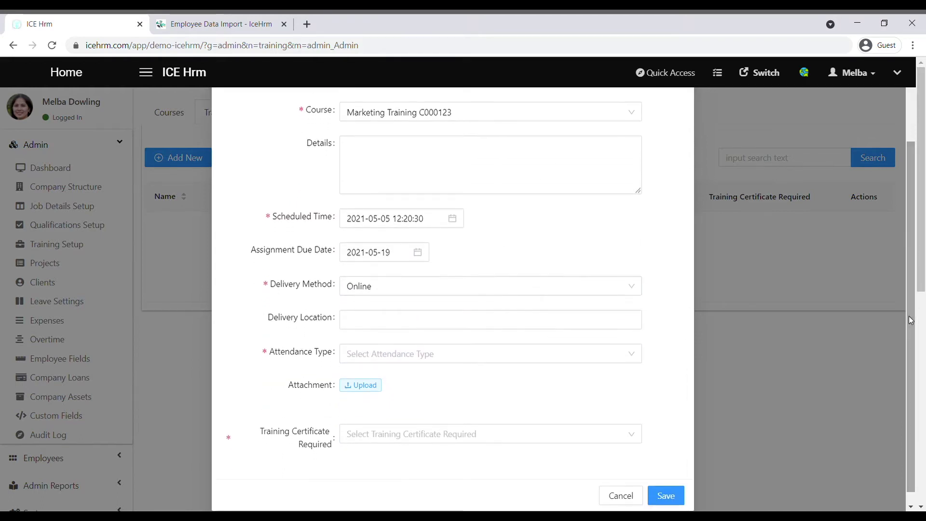
click(448, 323)
click(407, 354)
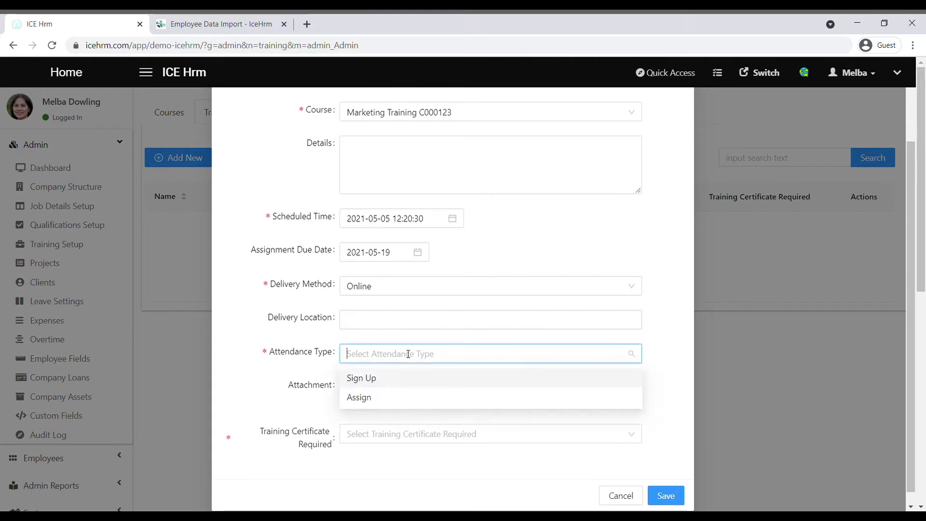
click(386, 398)
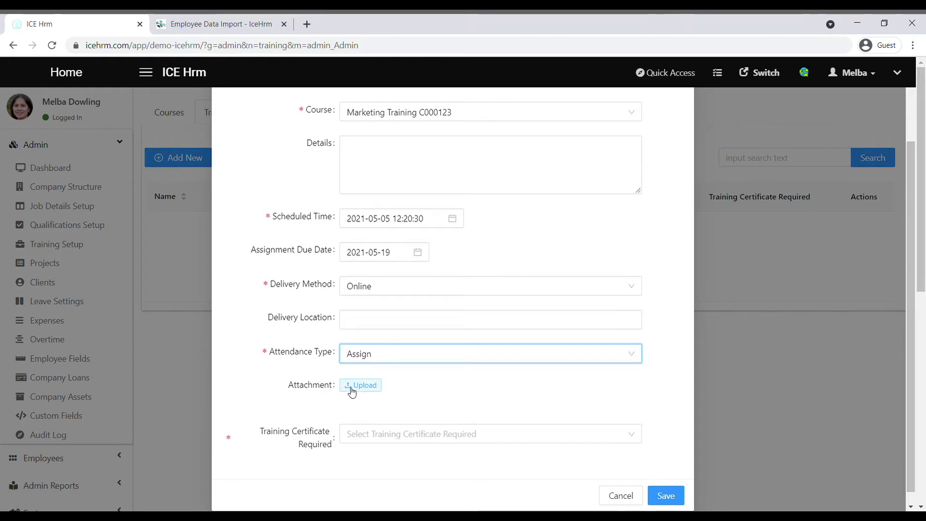
click(386, 434)
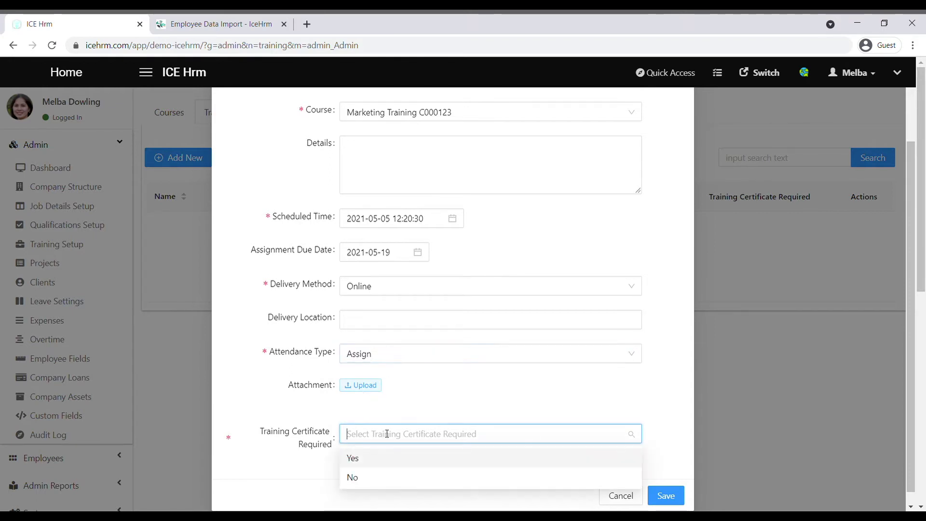
click(399, 463)
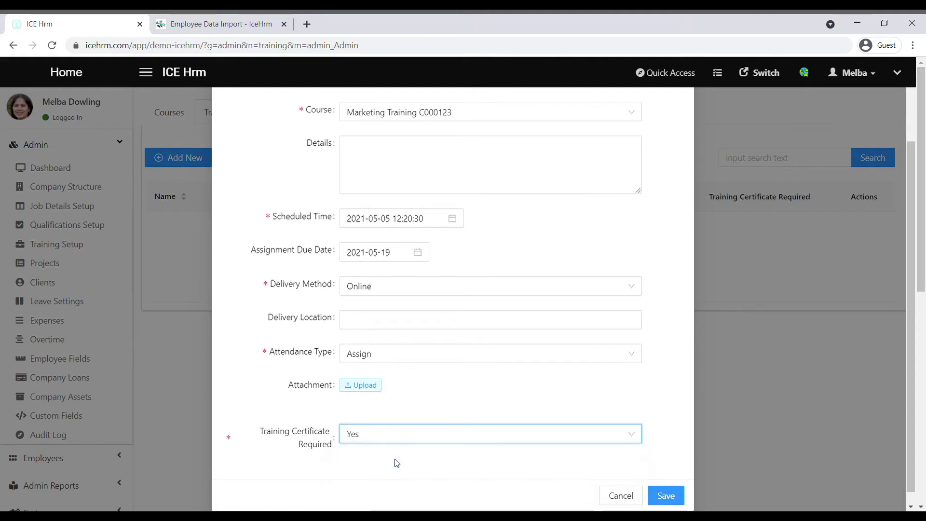
click(669, 494)
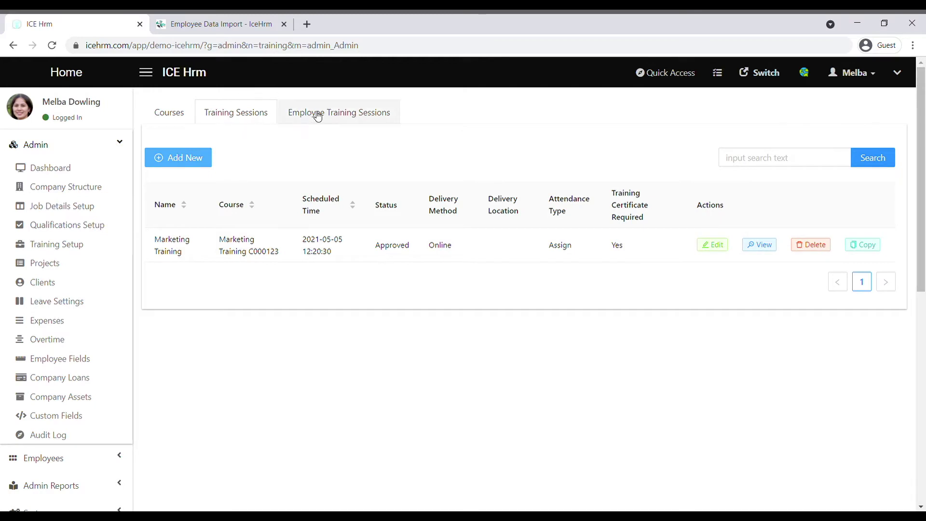
Enroll an employee in the Marketing Training session under Employee Training Sessions
click(356, 116)
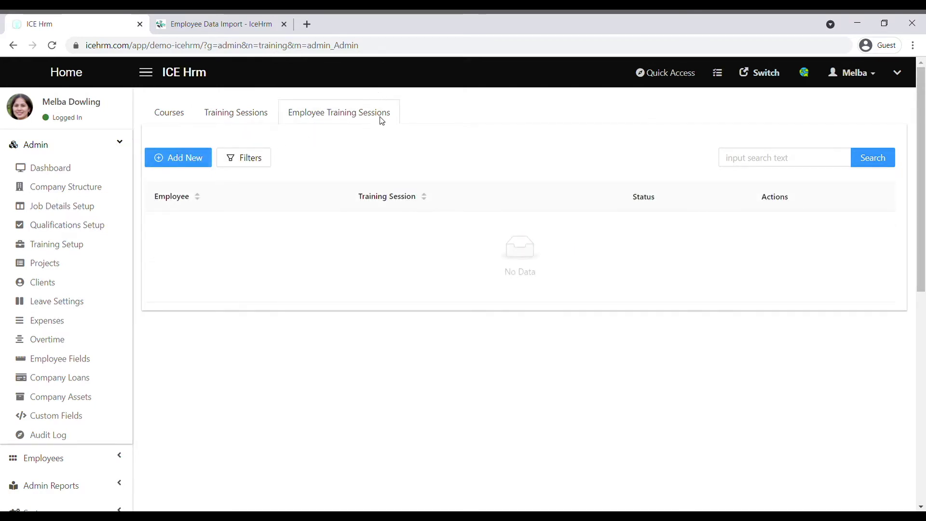
click(192, 158)
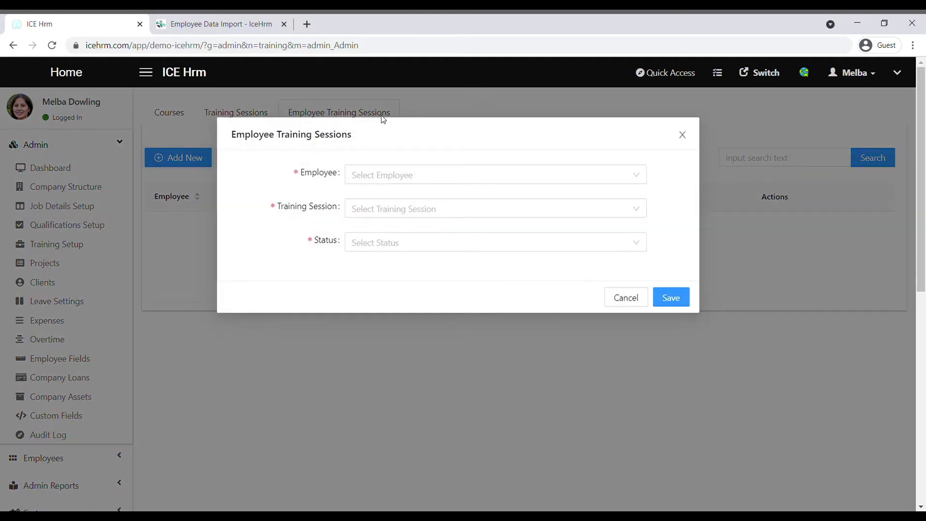
click(447, 171)
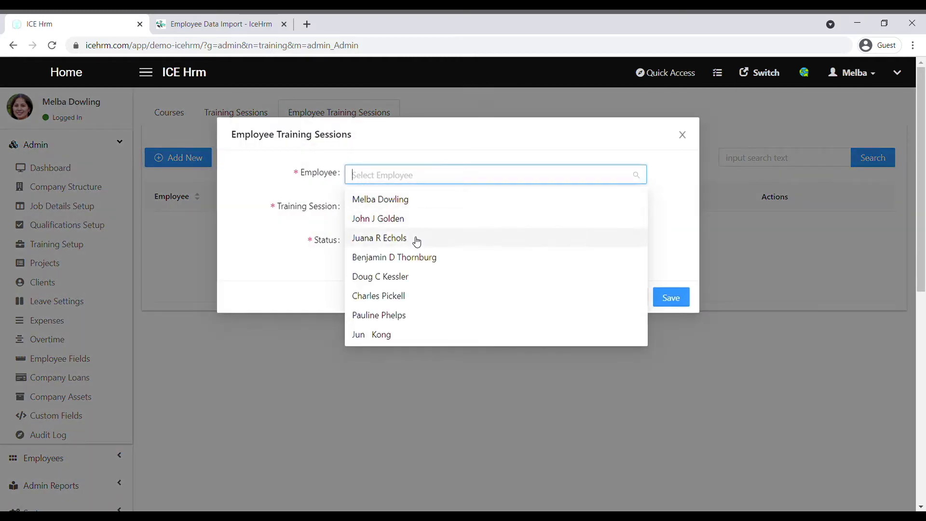
click(410, 258)
click(390, 215)
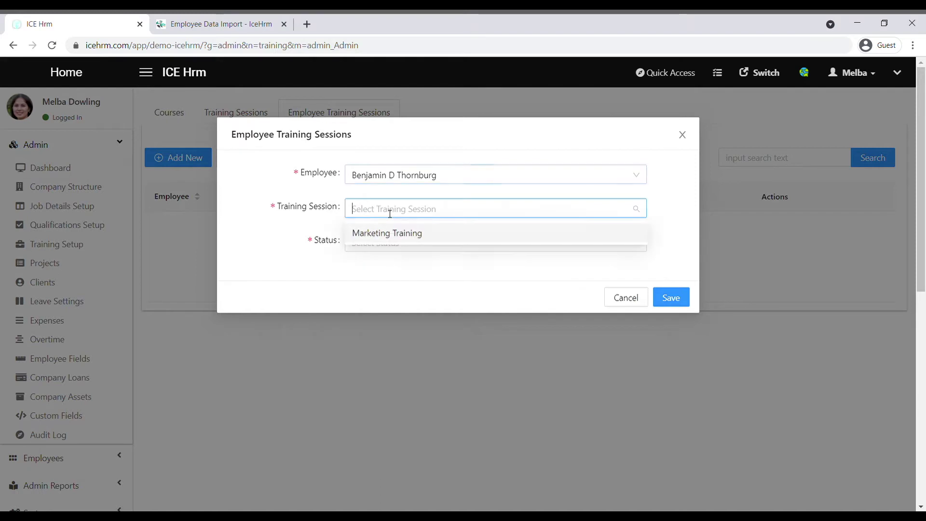
click(385, 233)
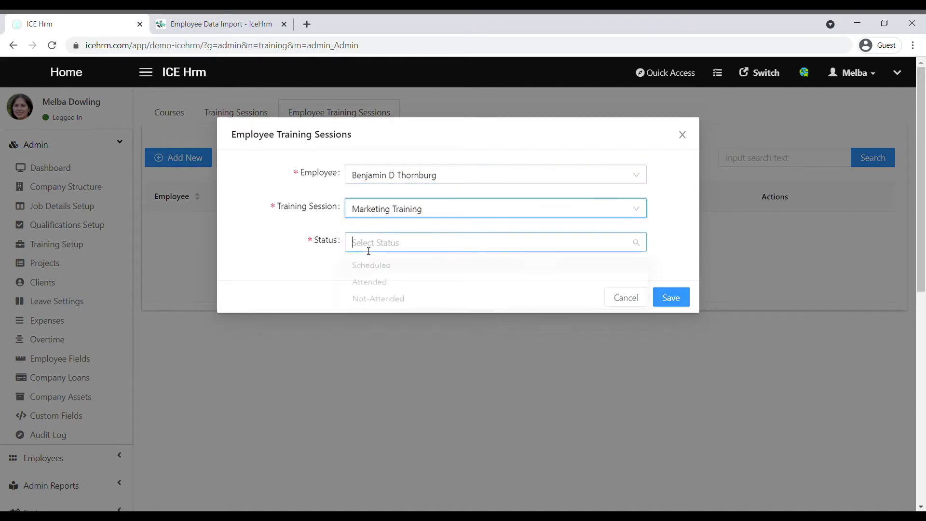
Mark the enrollment Scheduled, save it, and go to the Projects page
click(369, 244)
click(375, 273)
click(681, 298)
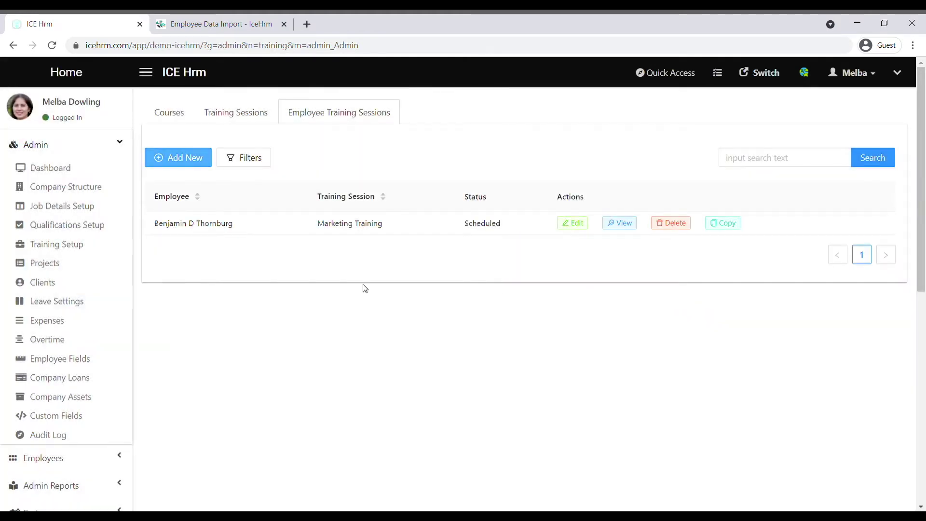
click(59, 268)
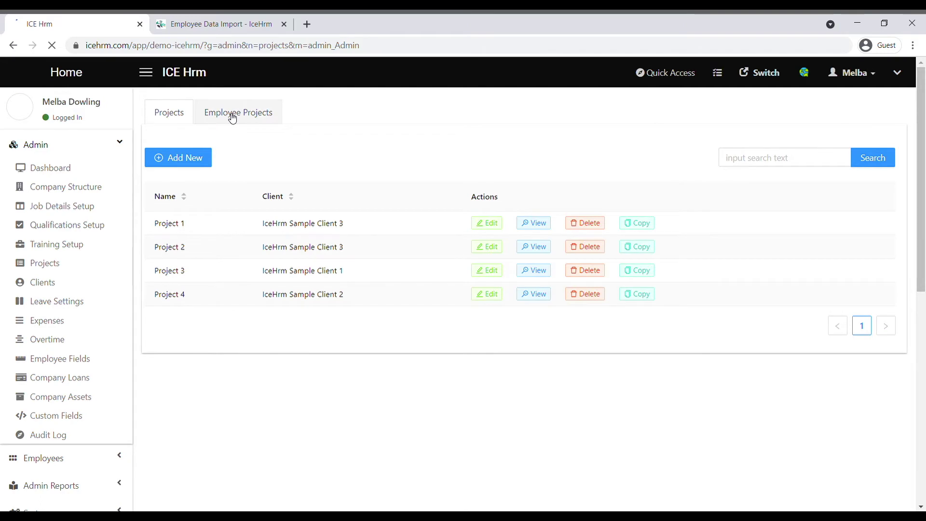
Review the Clients list, then go to Leave Settings with its four leave types
click(51, 285)
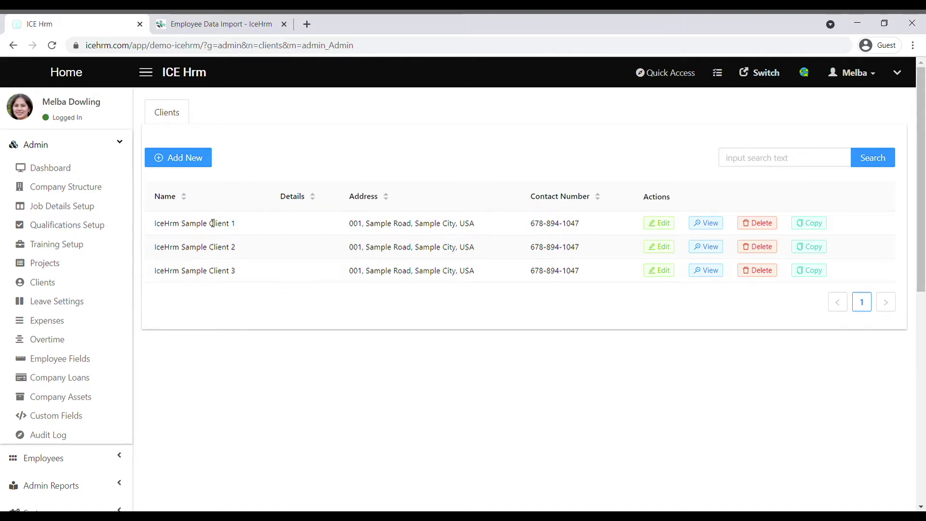
click(75, 307)
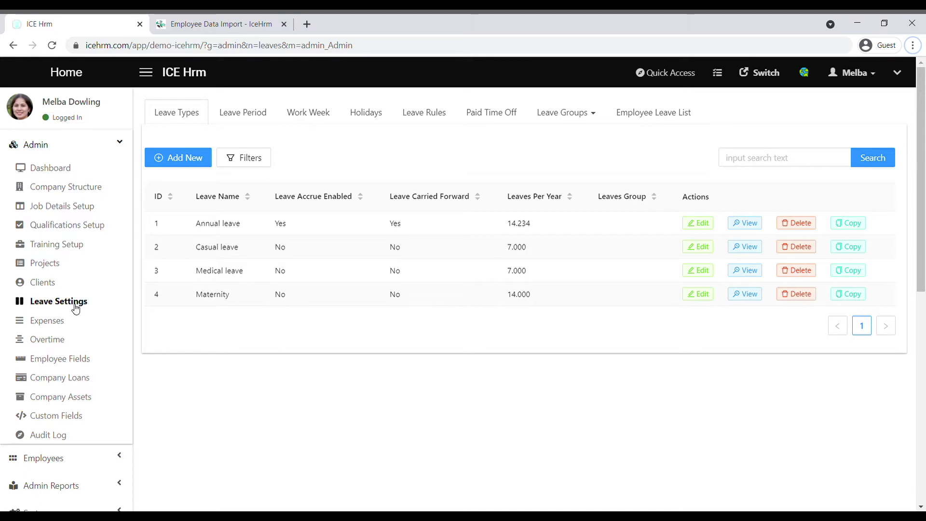
Check the Leave Period list, return to Leave Types and start a new leave type
click(258, 117)
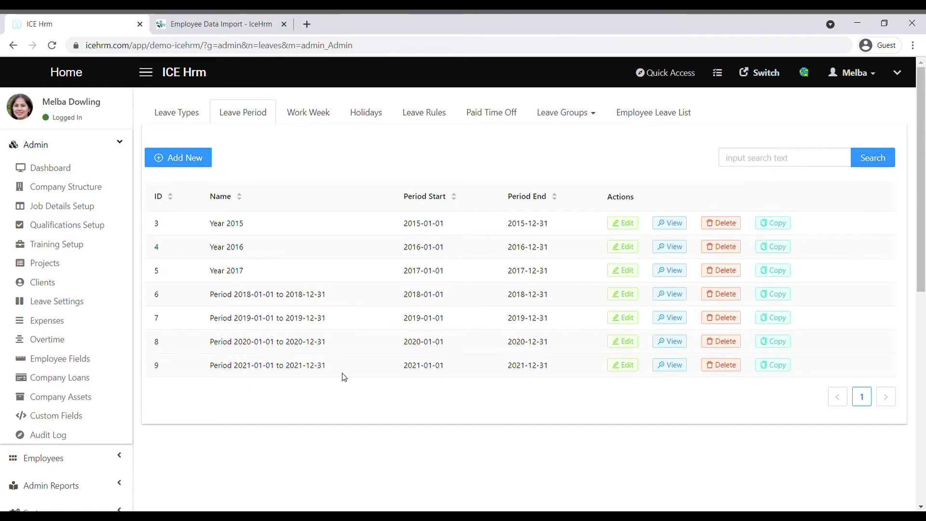
click(196, 117)
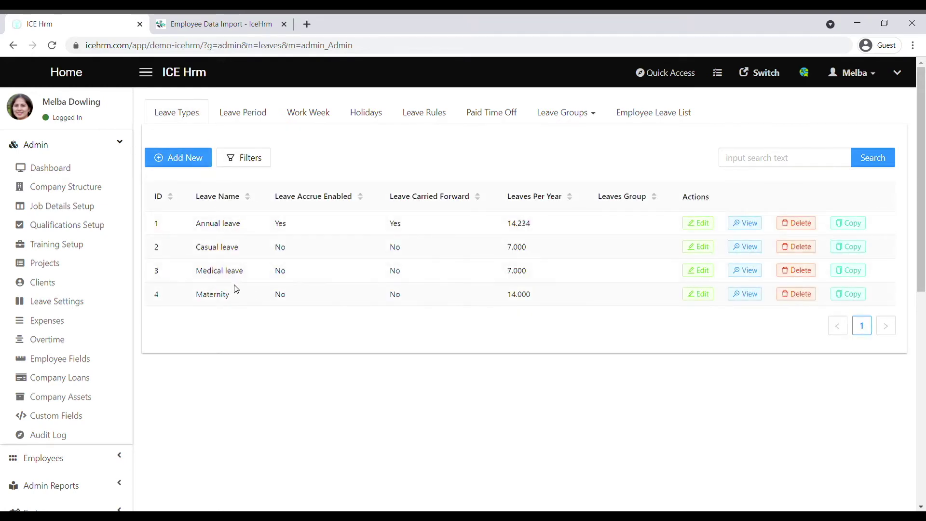
click(197, 155)
click(394, 181)
Name the new leave type 'Annual Leaves' with 12 leaves per period and accrual enabled
text(Annual Leaves)
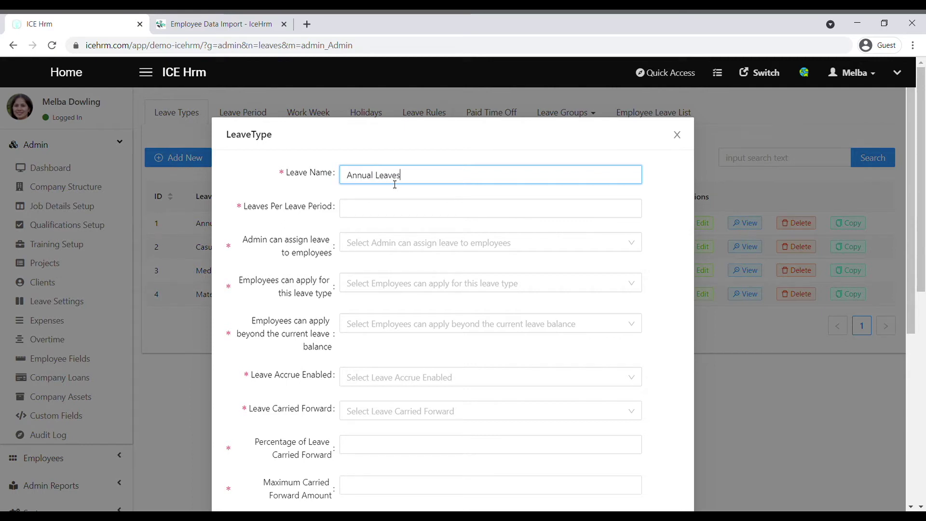
click(353, 216)
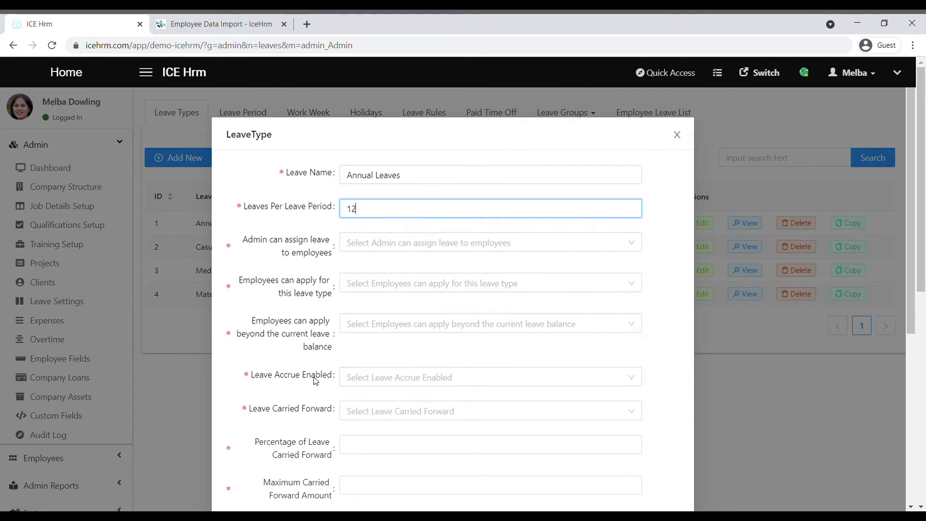
click(363, 383)
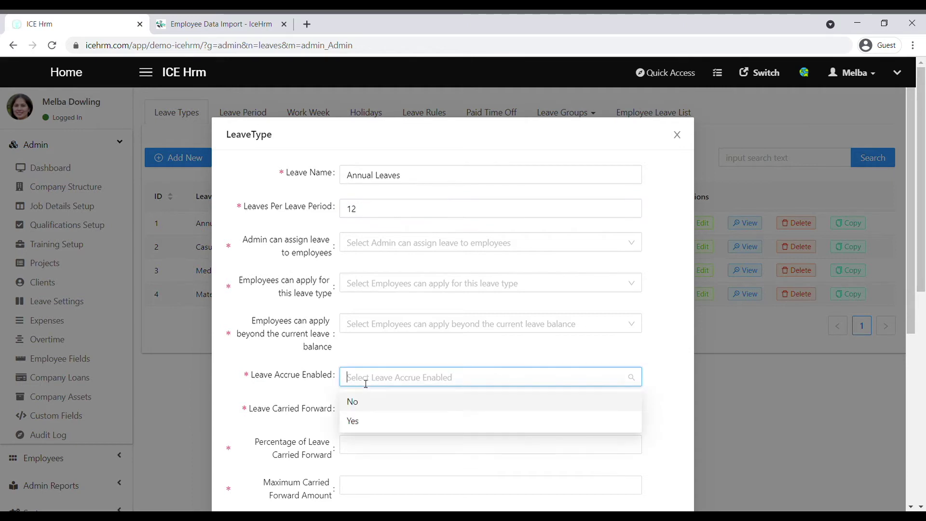
click(364, 421)
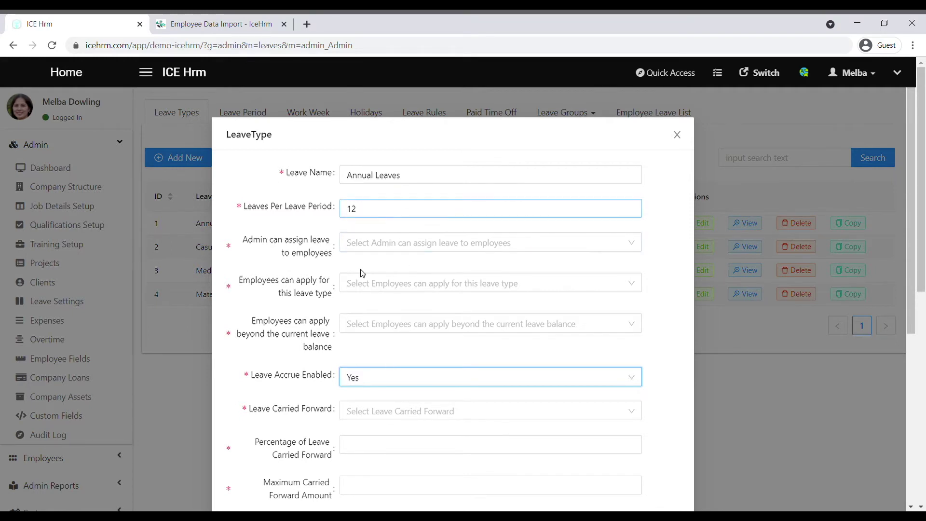
click(349, 207)
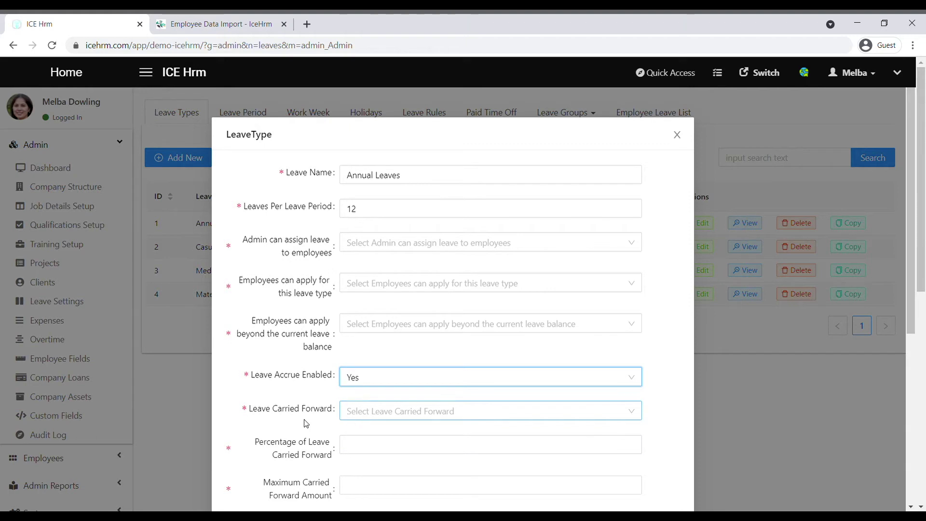
drag(904, 285, 884, 465)
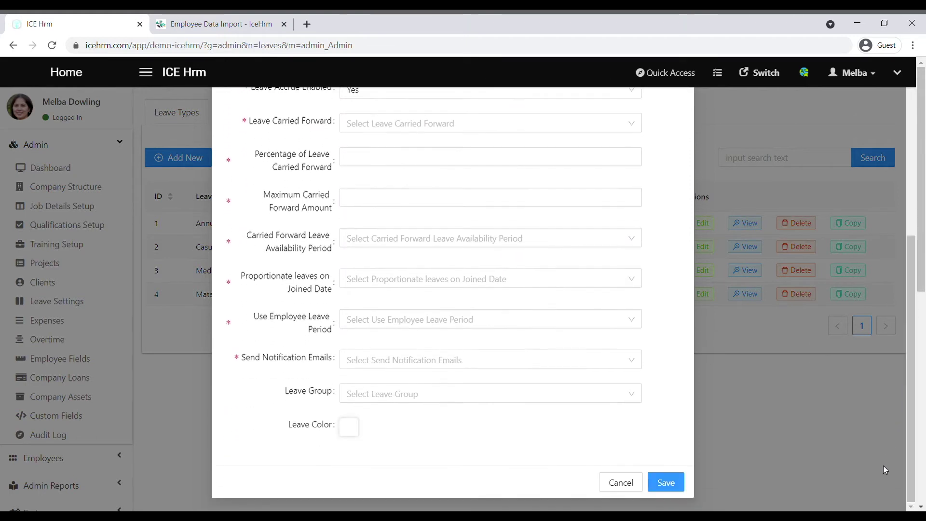
Set Proportionate leaves, Use Employee Leave Period and Send Notification Emails to Yes
click(405, 278)
click(380, 309)
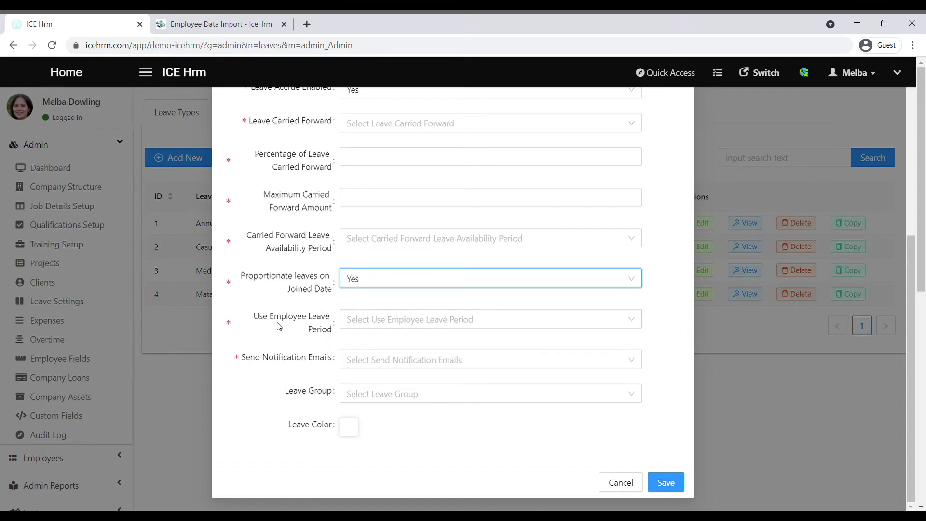
click(351, 324)
click(351, 362)
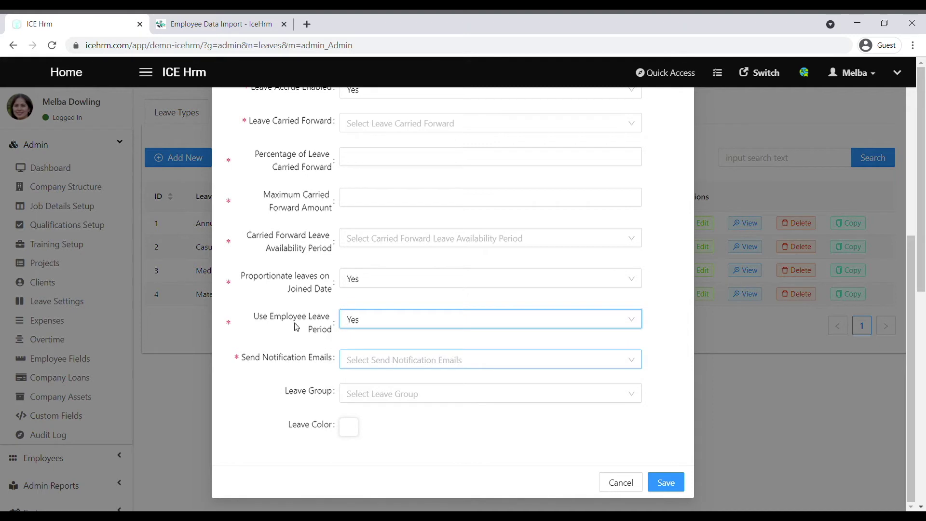
click(373, 364)
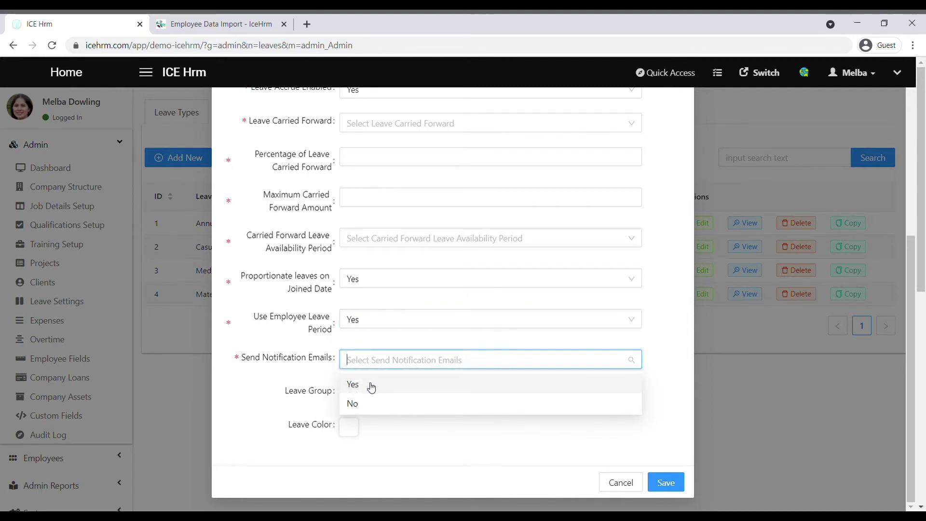
click(370, 385)
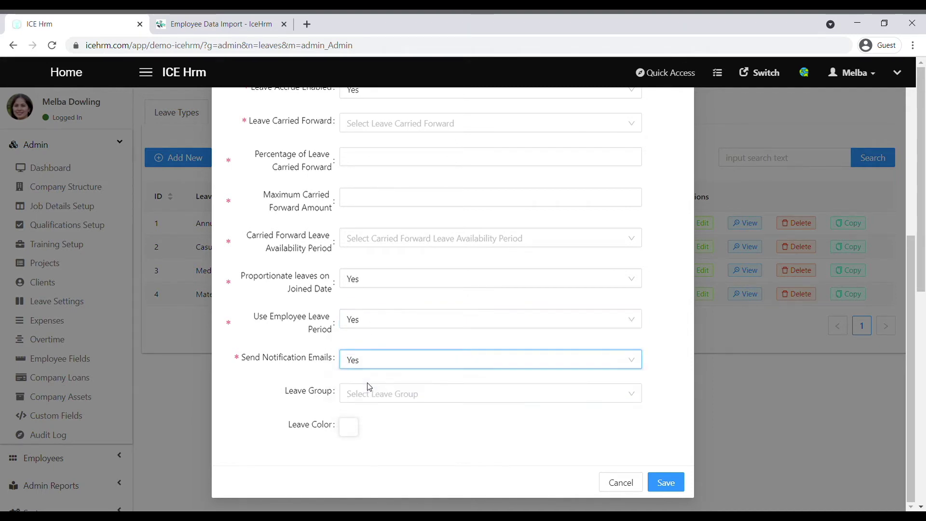
Choose the Female leave group, discard the form, and view the Work Week settings
click(399, 398)
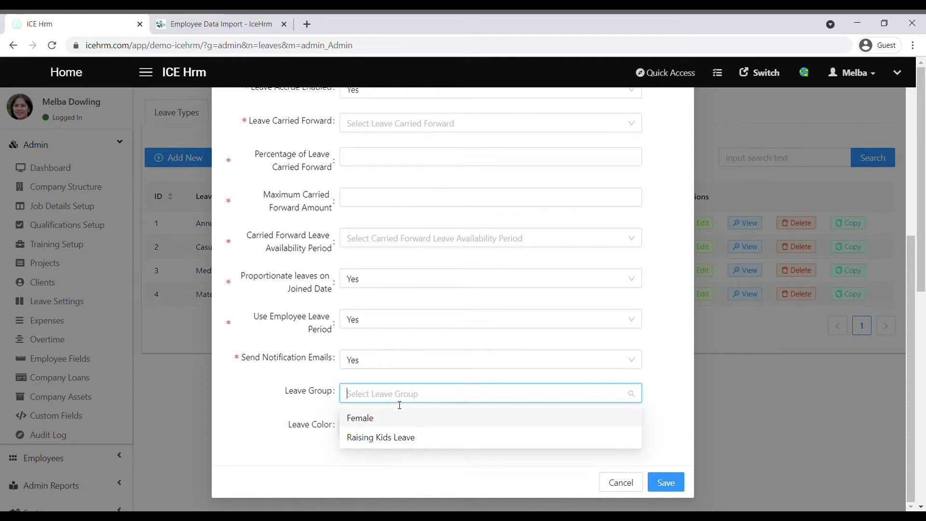
click(380, 424)
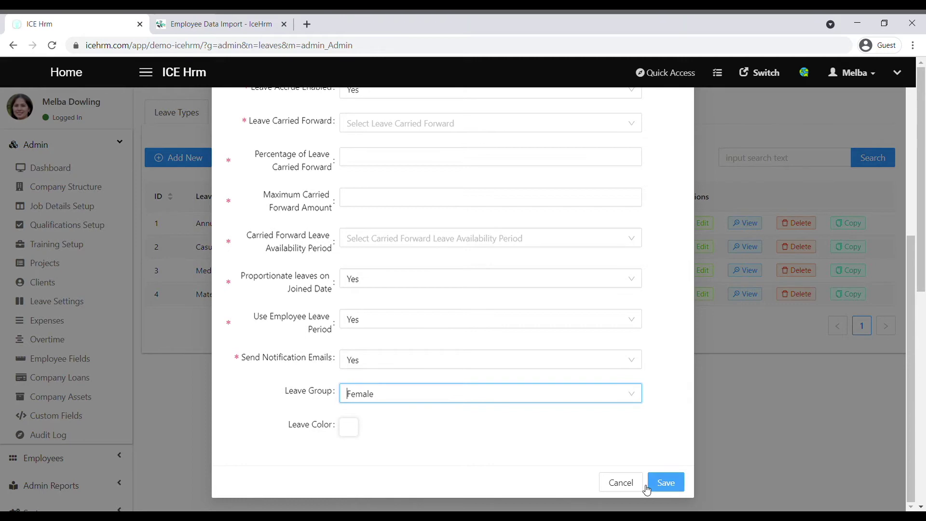
click(623, 482)
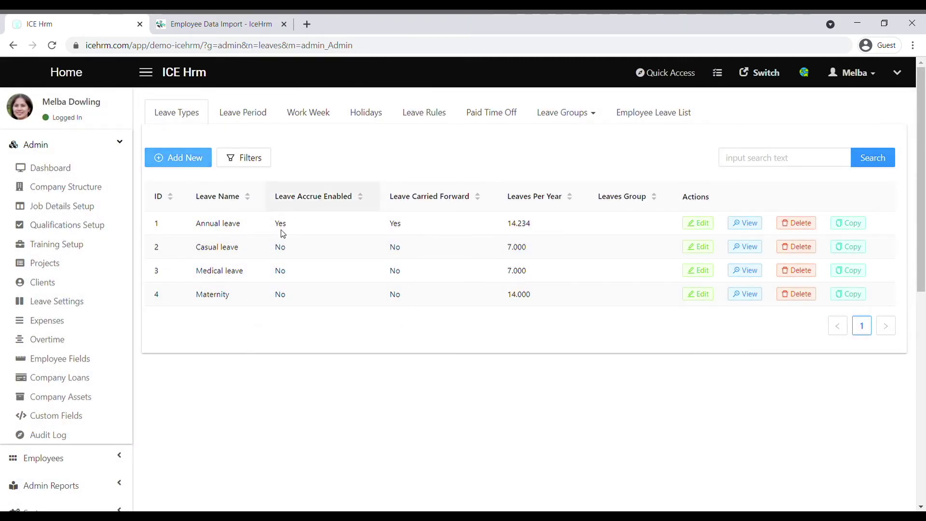
click(298, 117)
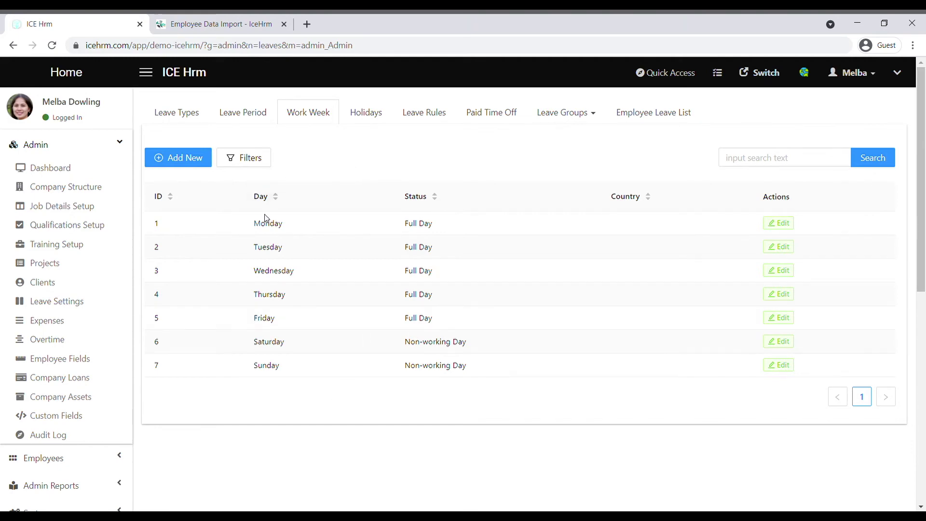
Review Holidays and the Maternity leave rule, then start a new leave rule
click(372, 109)
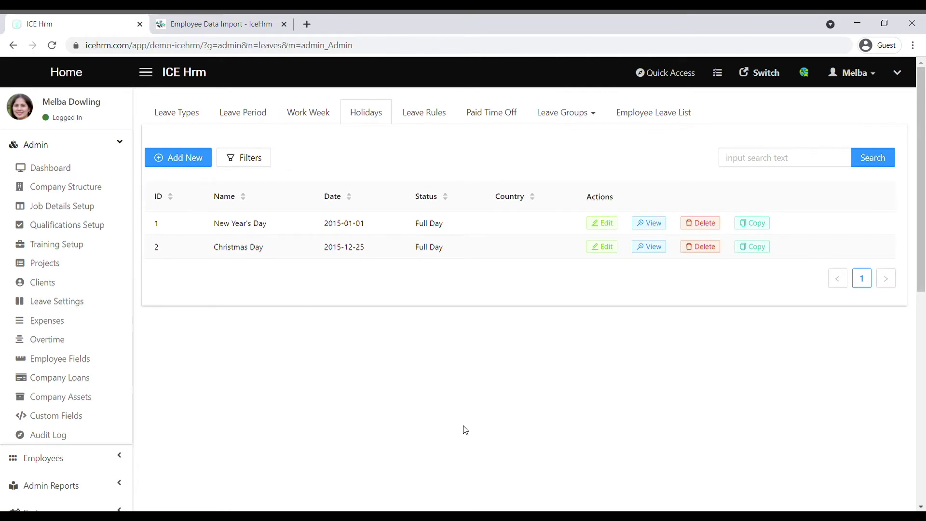
click(428, 113)
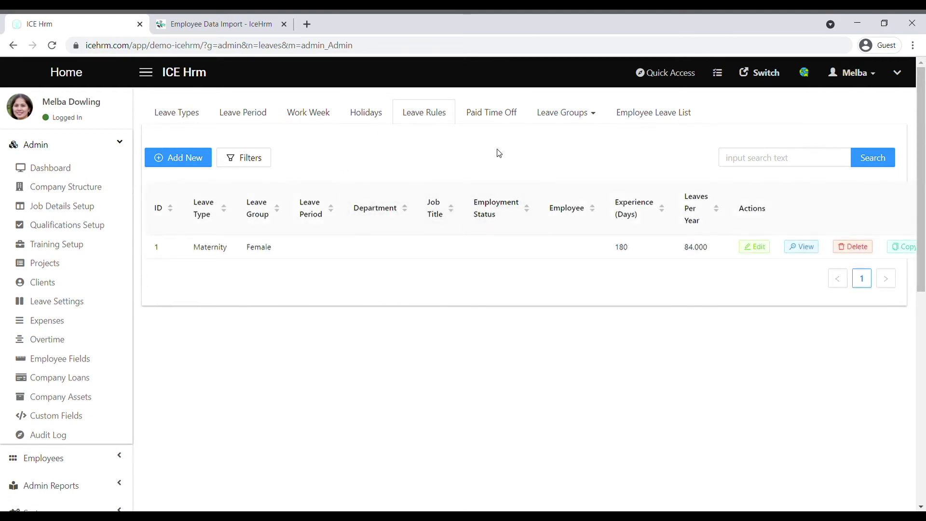
click(198, 161)
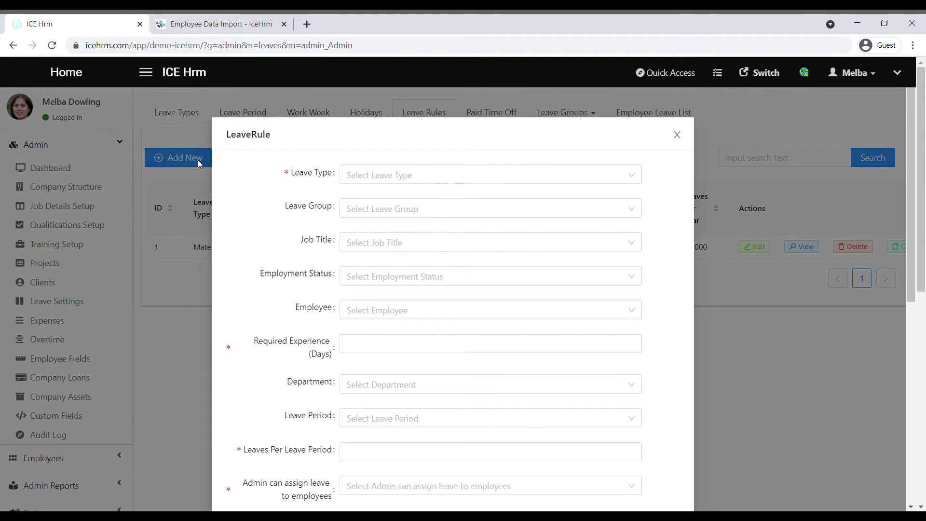
Preview the Leave Group, Job Title and Employee options, then cancel the new leave rule
click(384, 213)
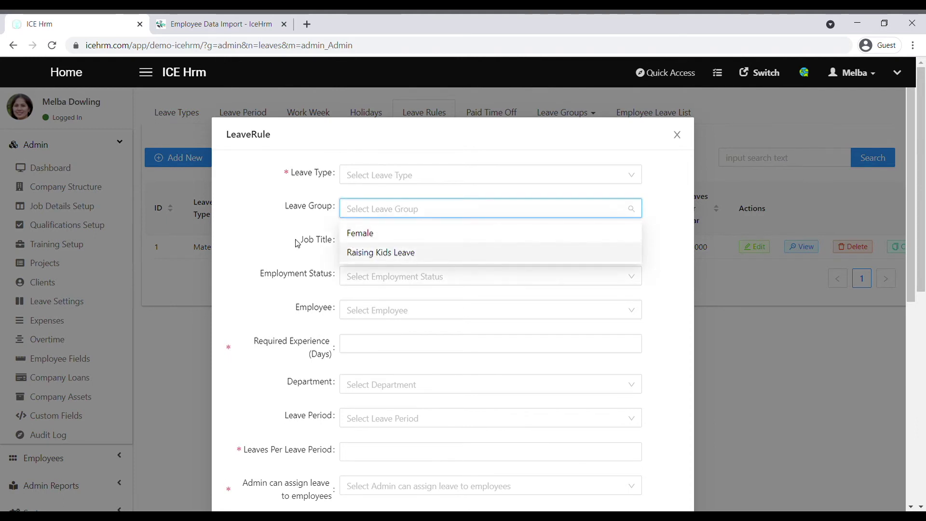
click(393, 242)
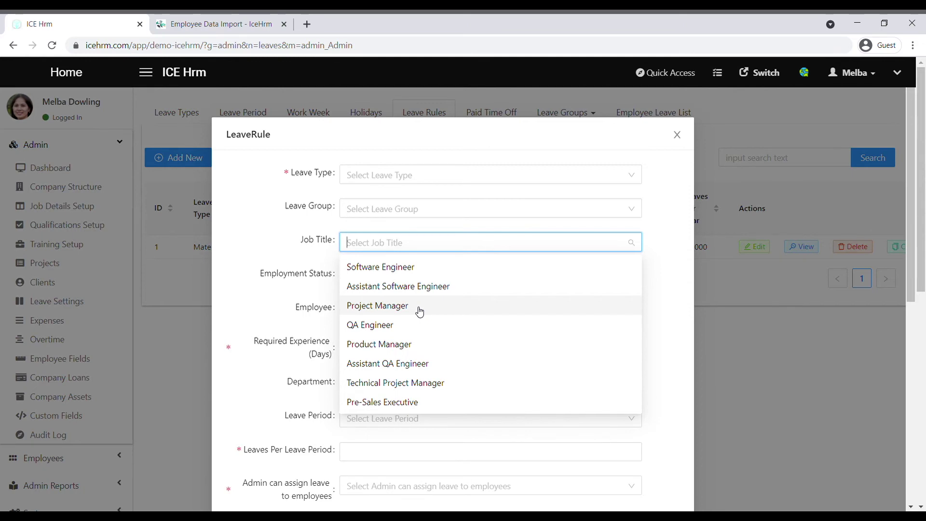
click(283, 252)
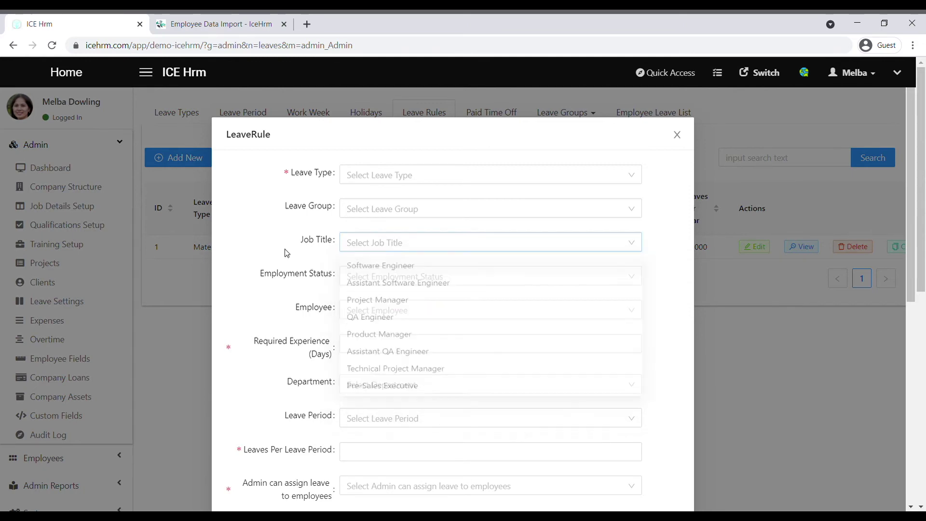
click(370, 217)
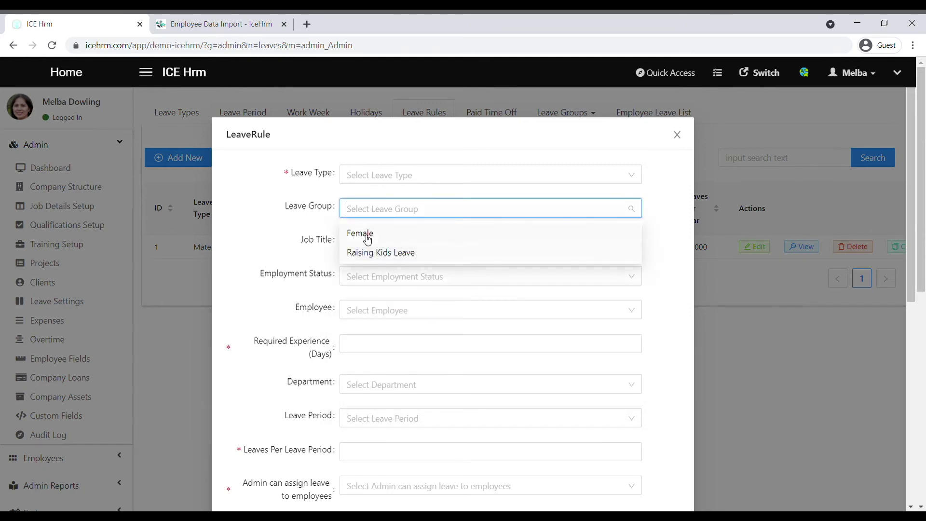
click(372, 310)
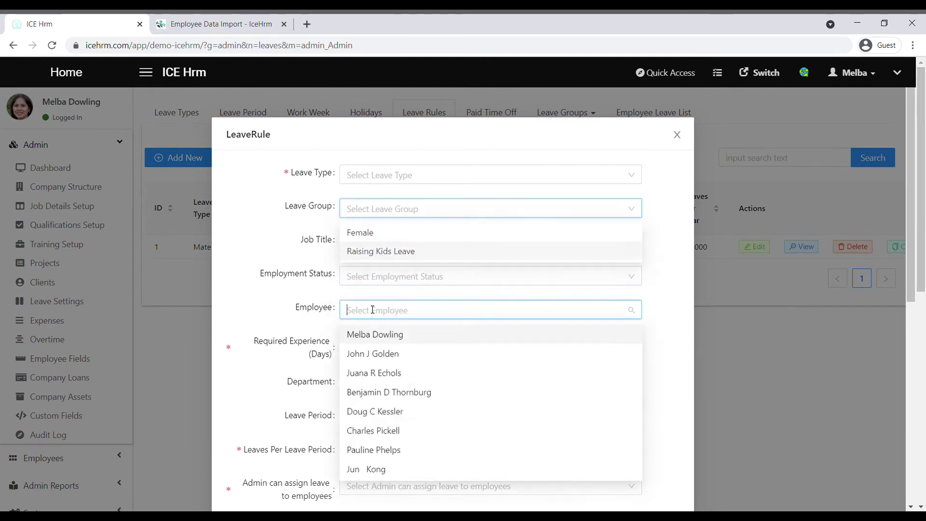
click(310, 291)
drag(911, 221, 912, 283)
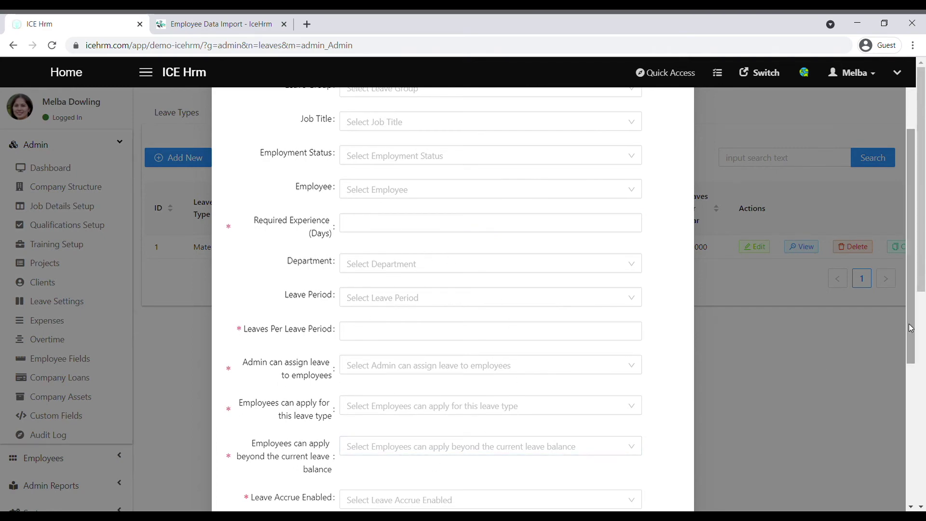
drag(911, 328, 895, 480)
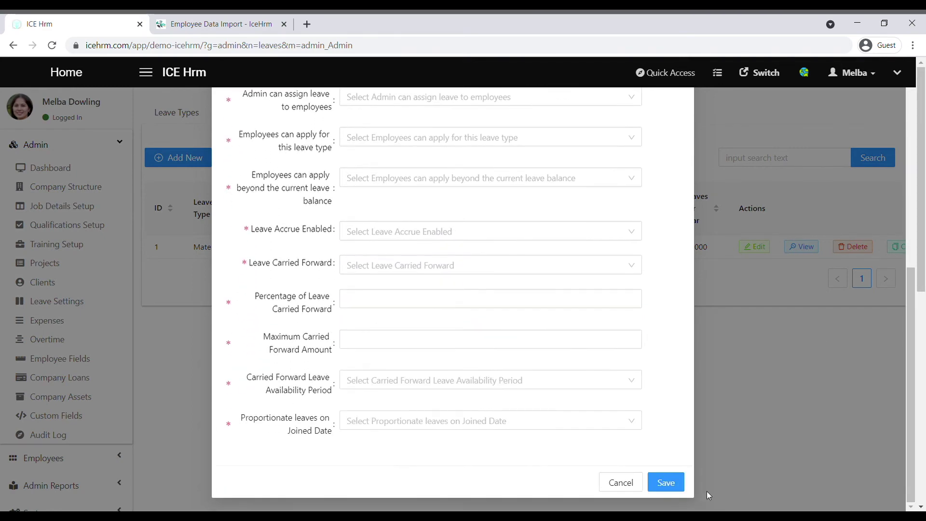
click(621, 482)
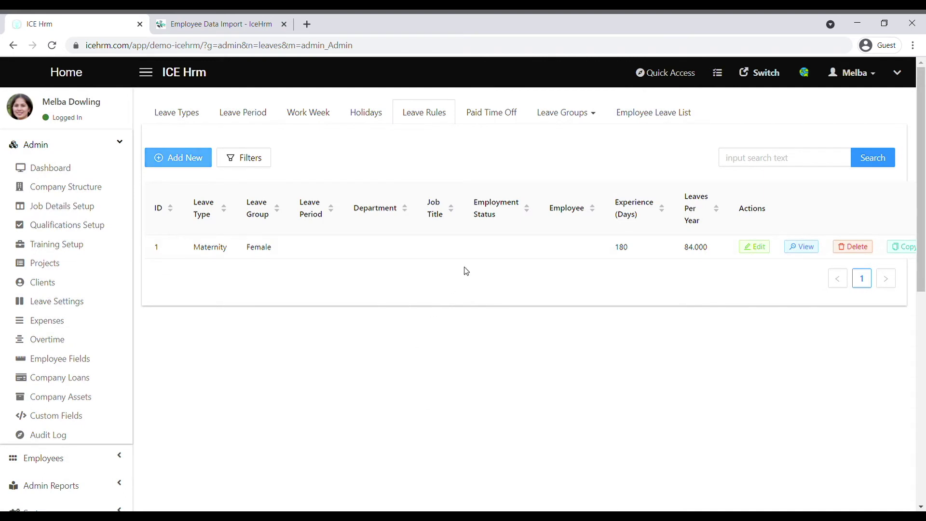
Review Paid Time Off and Leave Group Employees, then open the Leave Groups list
click(501, 119)
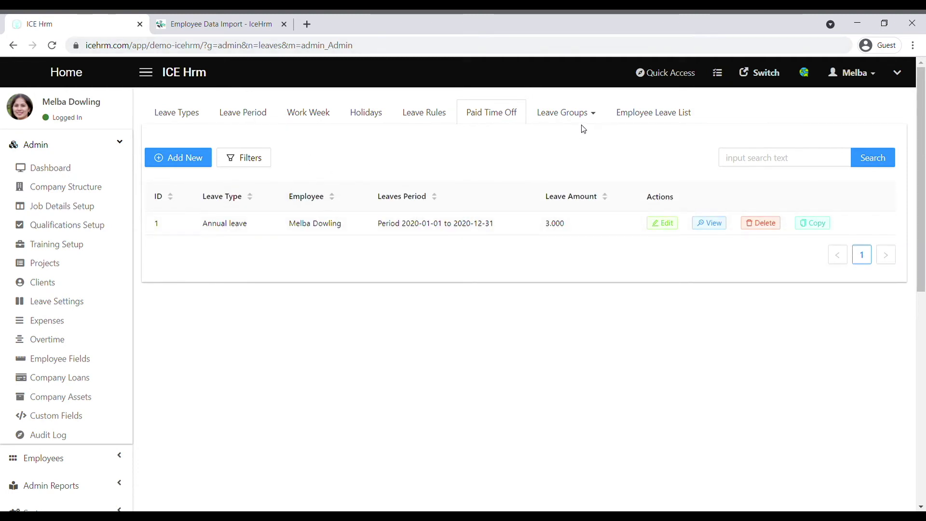
click(580, 113)
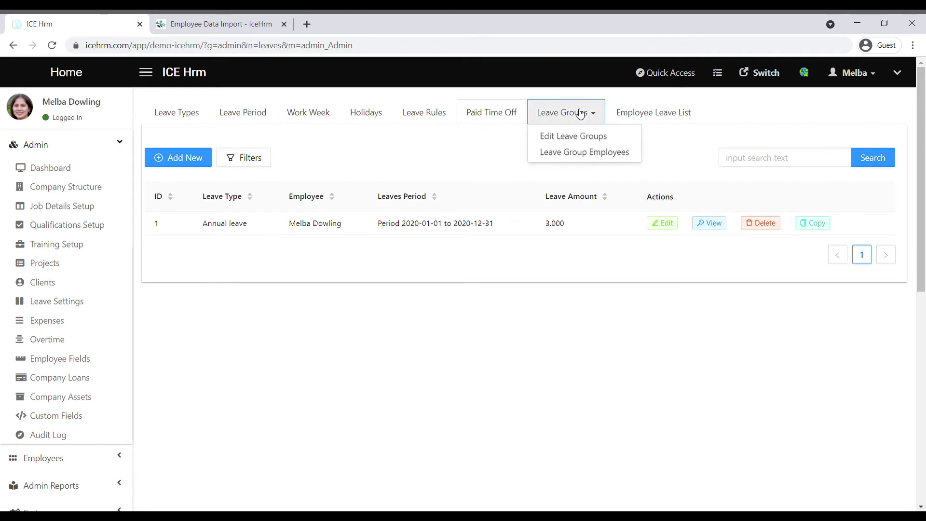
click(569, 151)
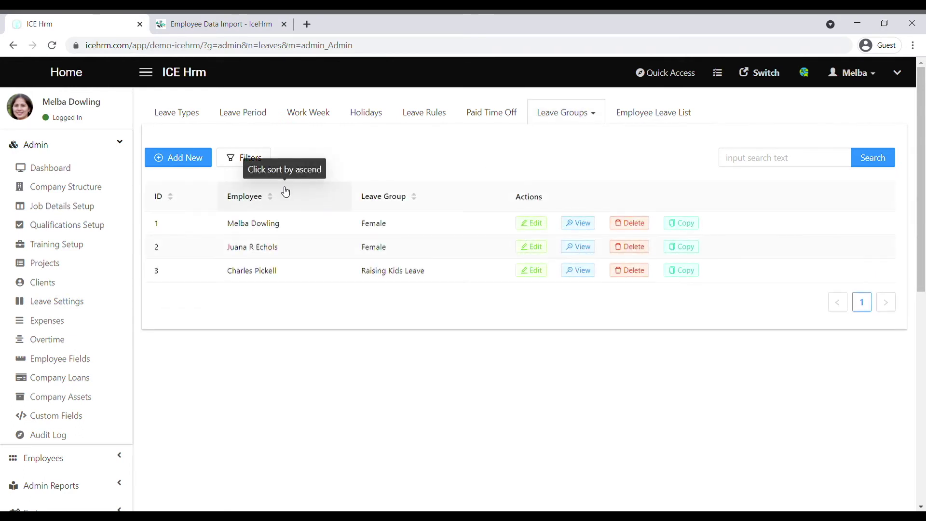
click(558, 120)
click(561, 137)
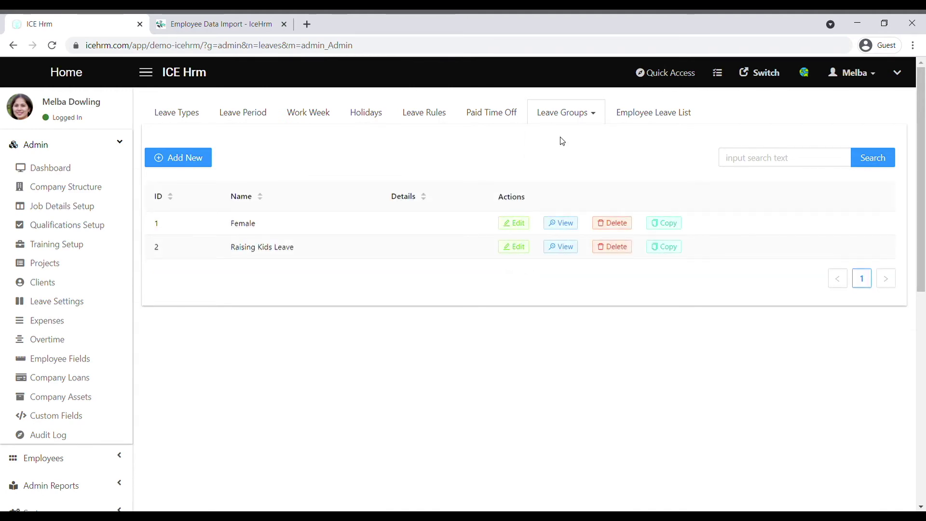
Start a new leave group named 'Fema' and cancel it without saving
click(188, 155)
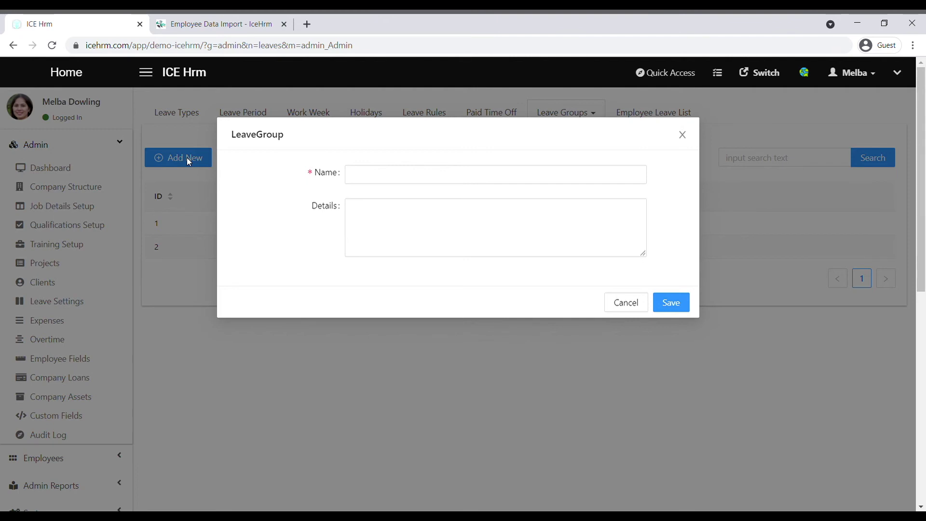
click(365, 183)
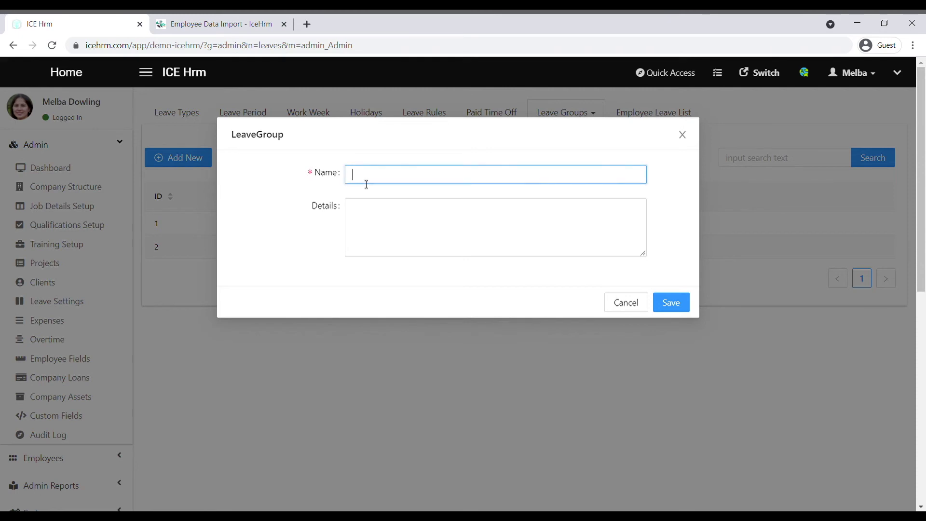
text(Fema)
click(629, 304)
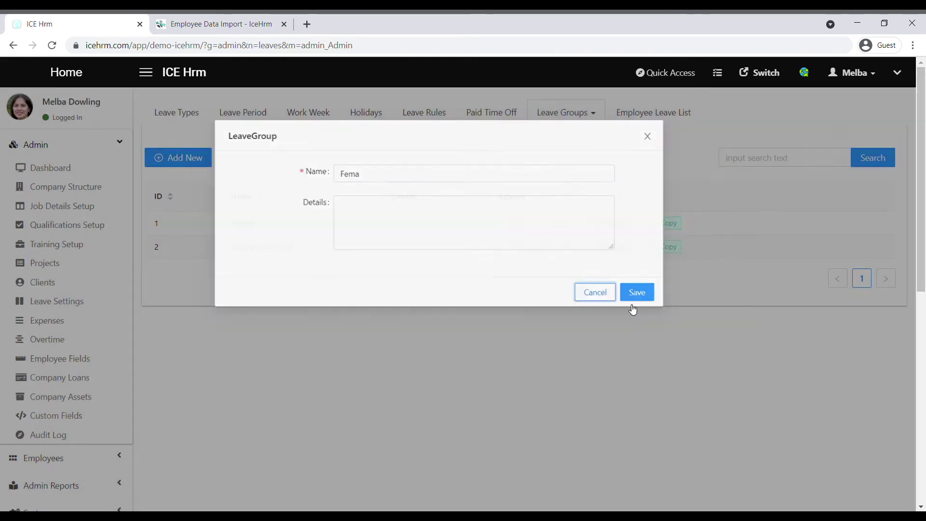
click(582, 117)
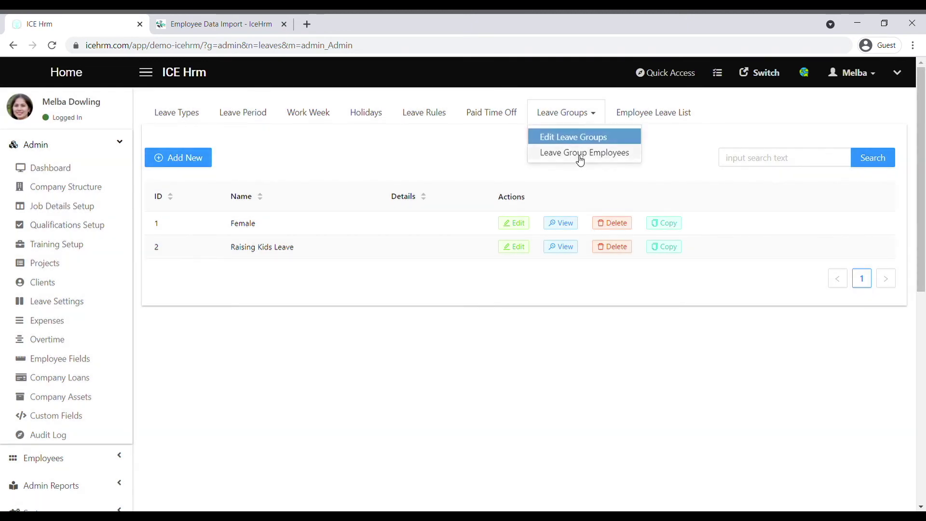
click(579, 158)
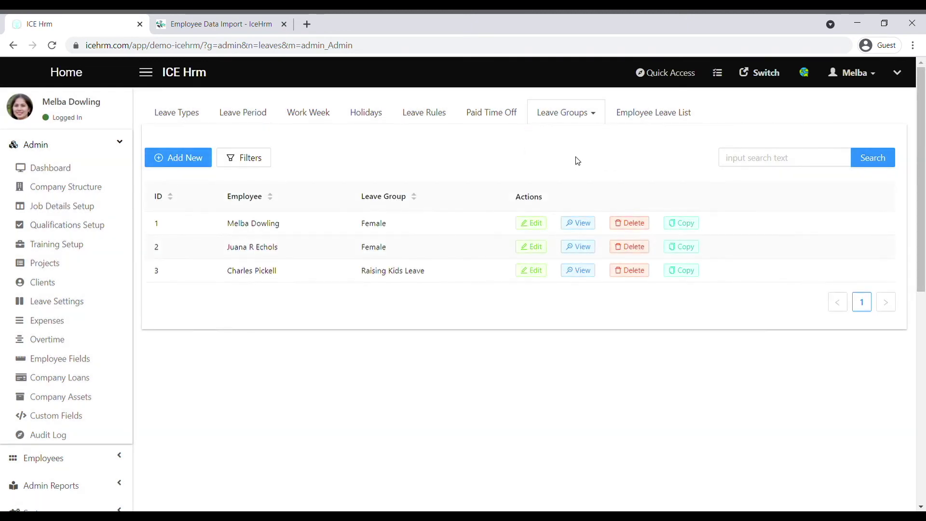
click(193, 159)
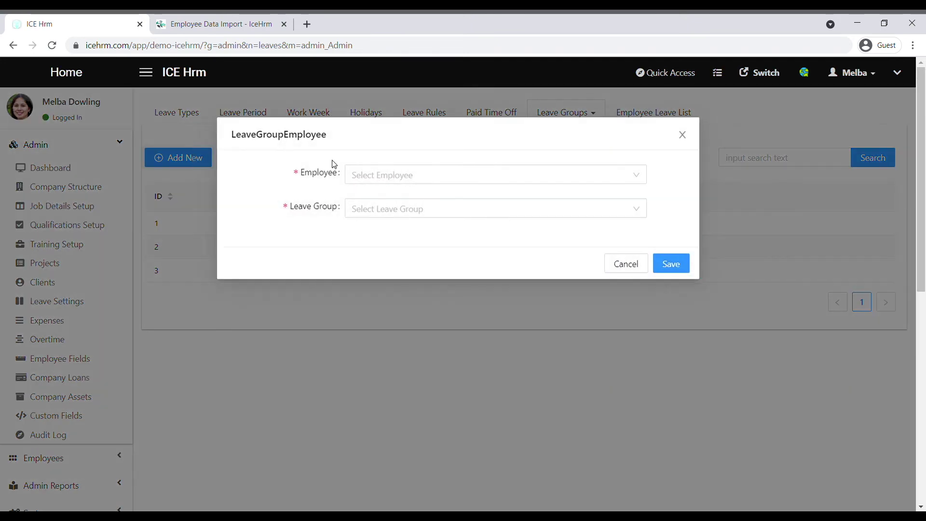
click(372, 182)
click(372, 238)
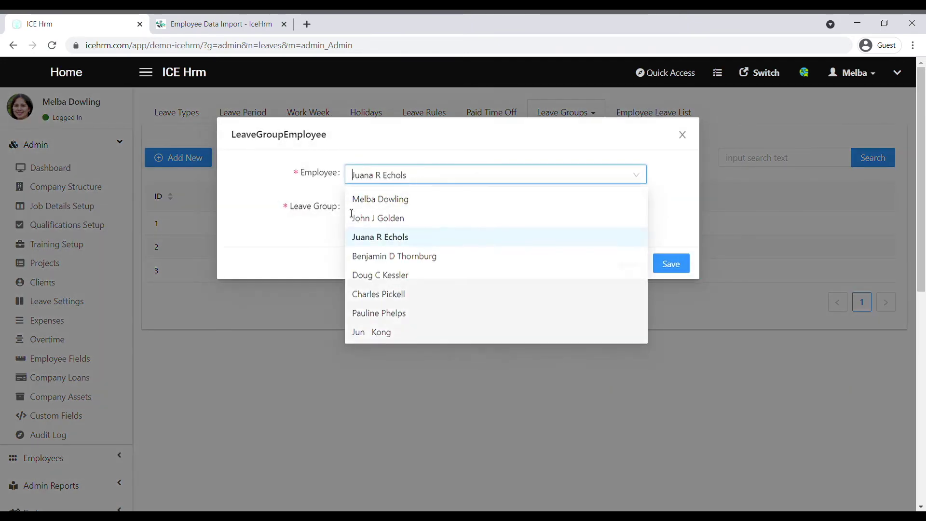
click(364, 212)
click(363, 235)
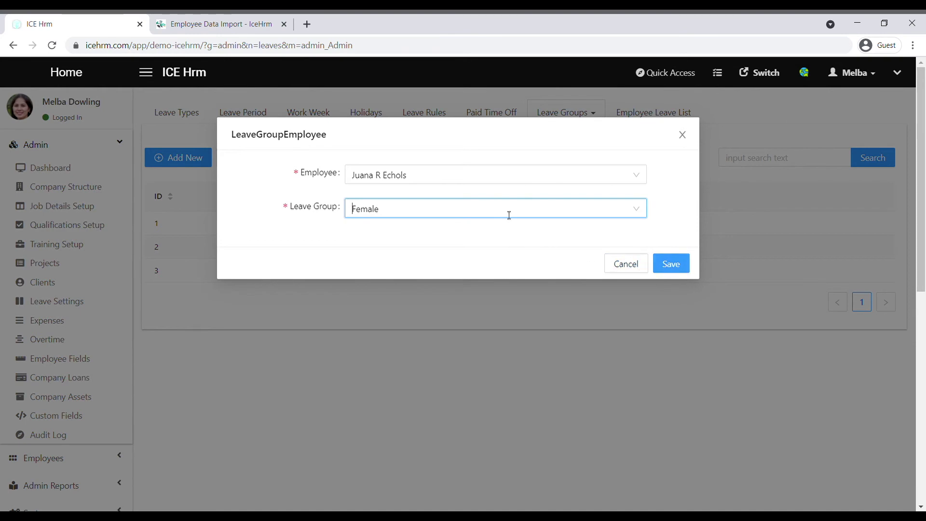
click(626, 264)
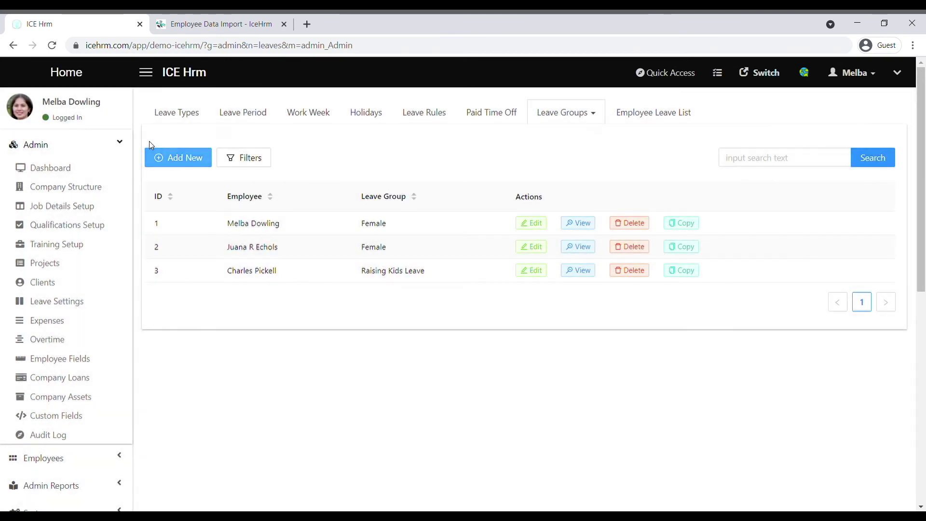
click(188, 116)
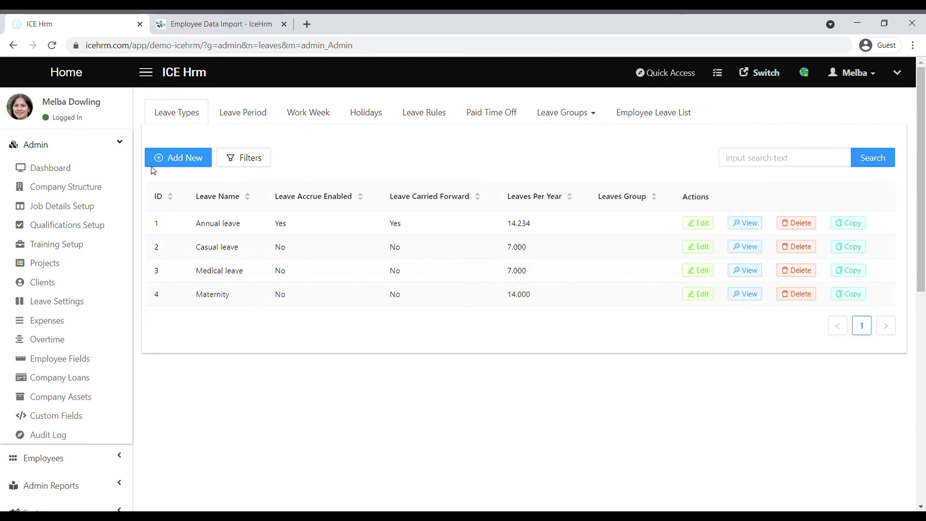
Preview a new leave type with the Female group, cancel, review Employee Leave List, then open Expenses
click(181, 158)
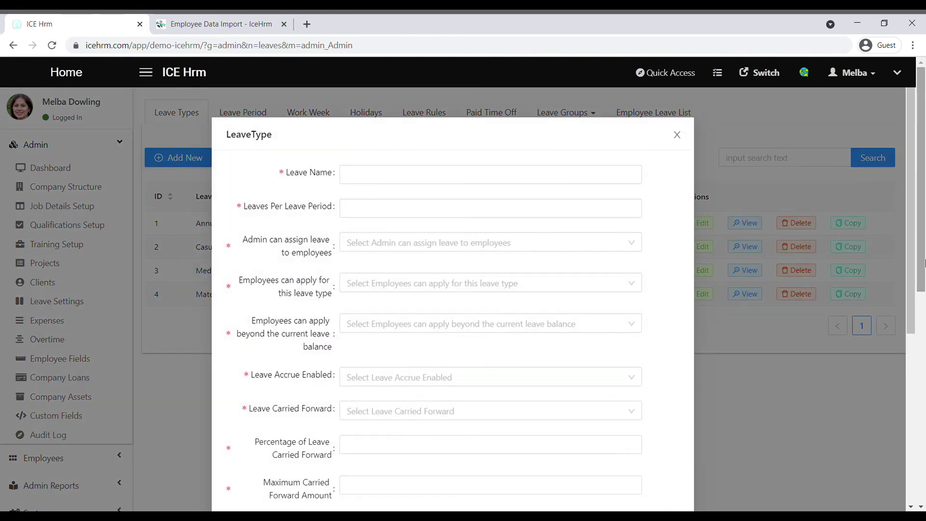
drag(907, 293, 884, 478)
click(545, 393)
click(407, 418)
click(627, 485)
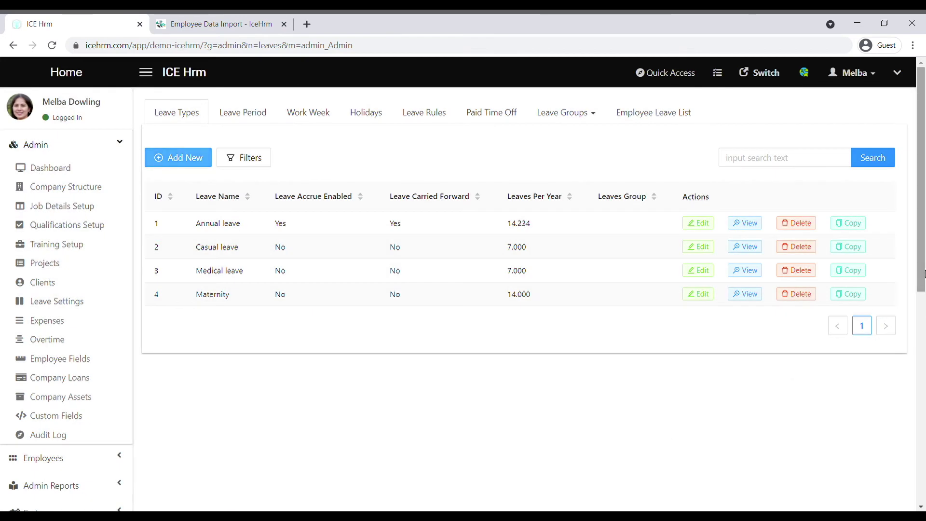
click(644, 118)
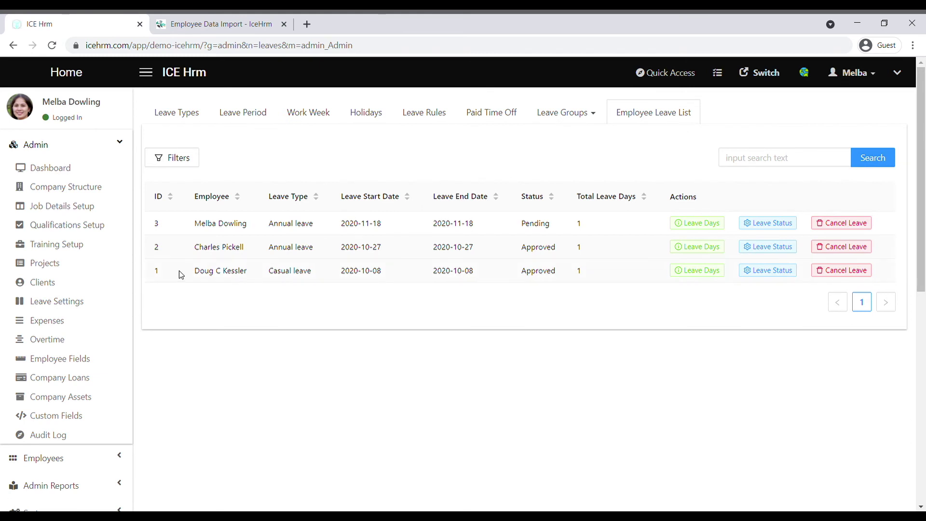
click(41, 327)
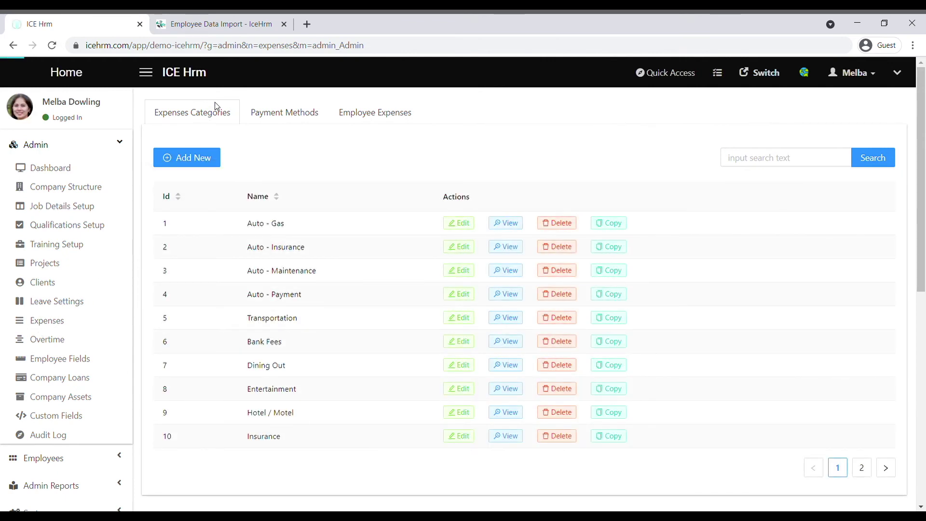
Review Payment Methods and the three Employee Expenses claims, then go to Overtime
click(285, 122)
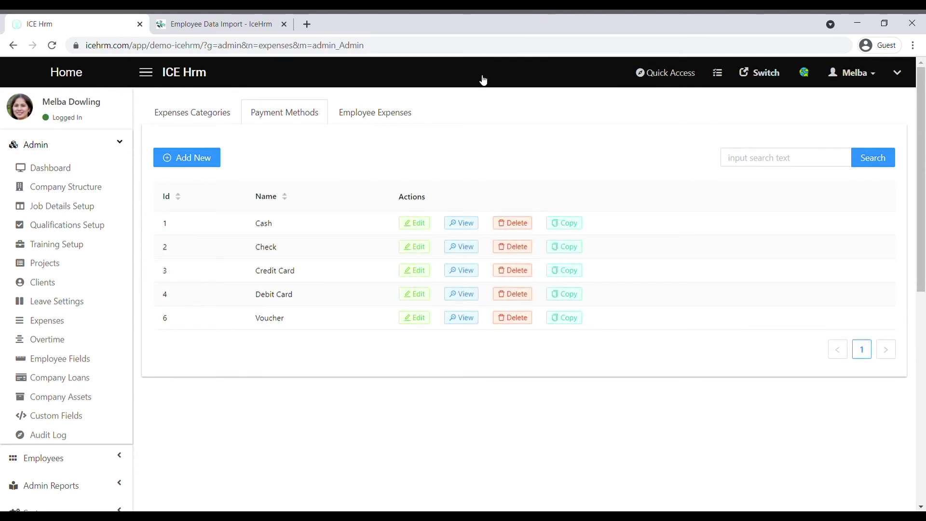
click(391, 114)
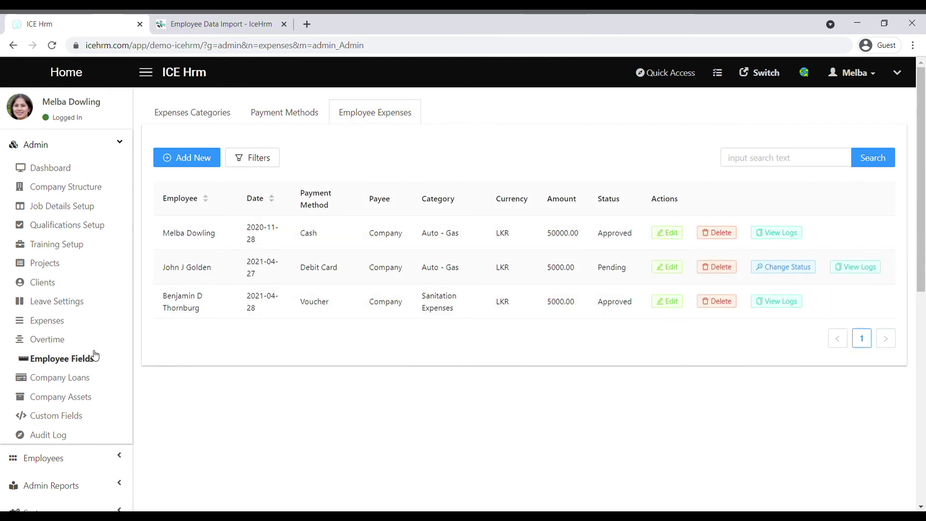
click(62, 341)
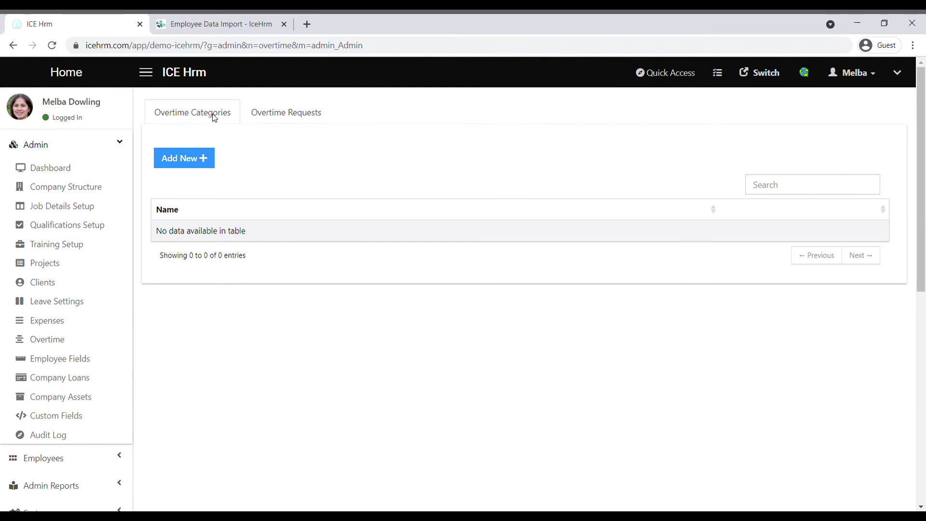
Check Overtime Requests, then open Custom Fields listing the 'test' field
click(305, 107)
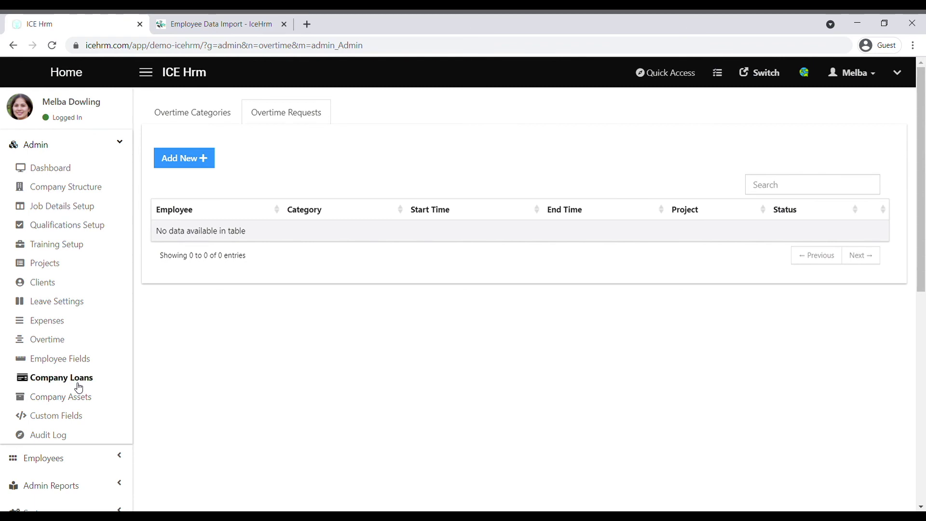
click(67, 421)
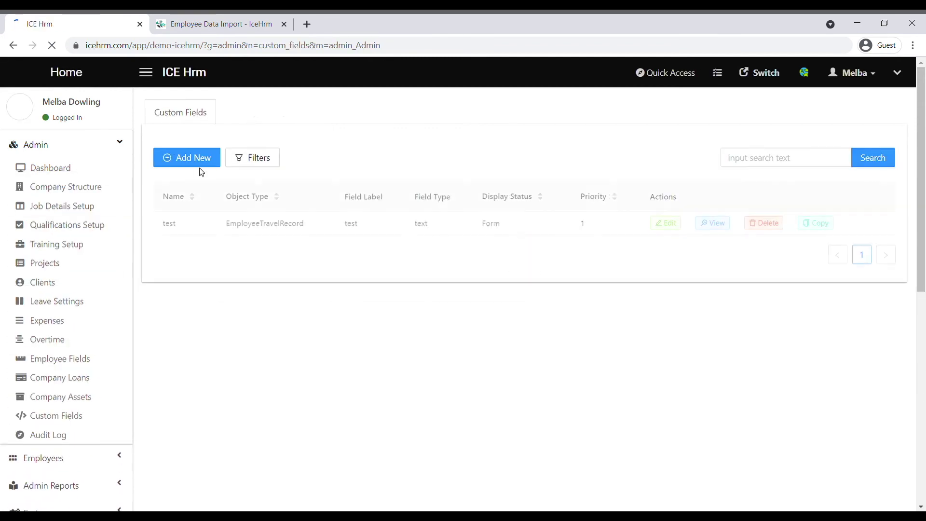
Begin a new custom field for Company Assets labelled 'Number of assets', leaving field type unset
click(192, 162)
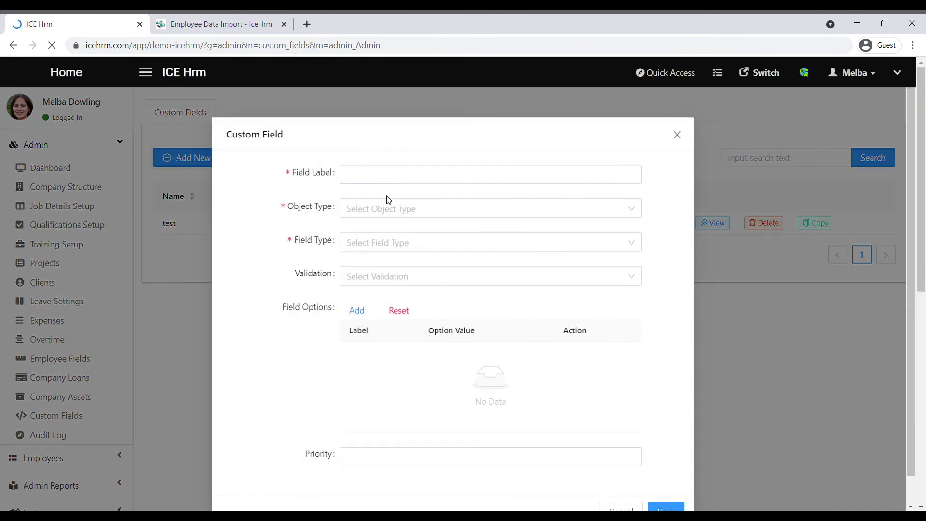
click(390, 208)
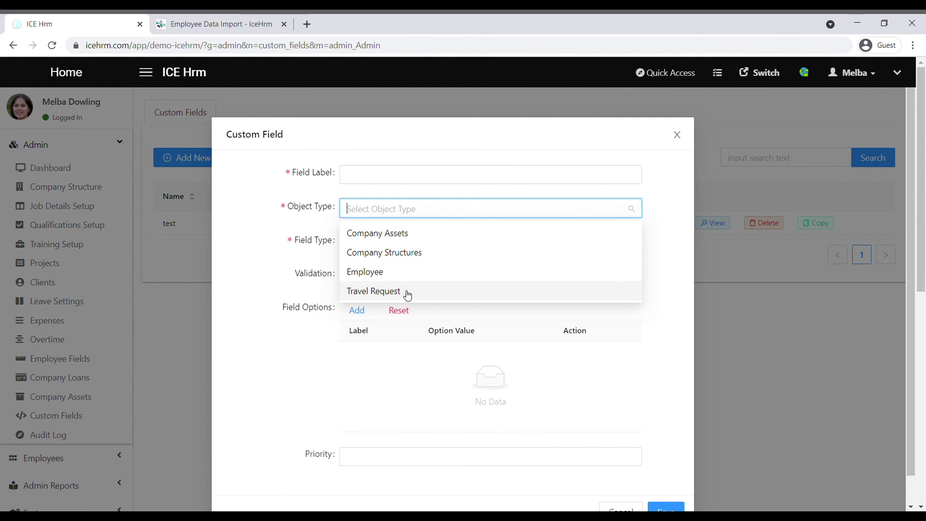
click(383, 234)
click(356, 177)
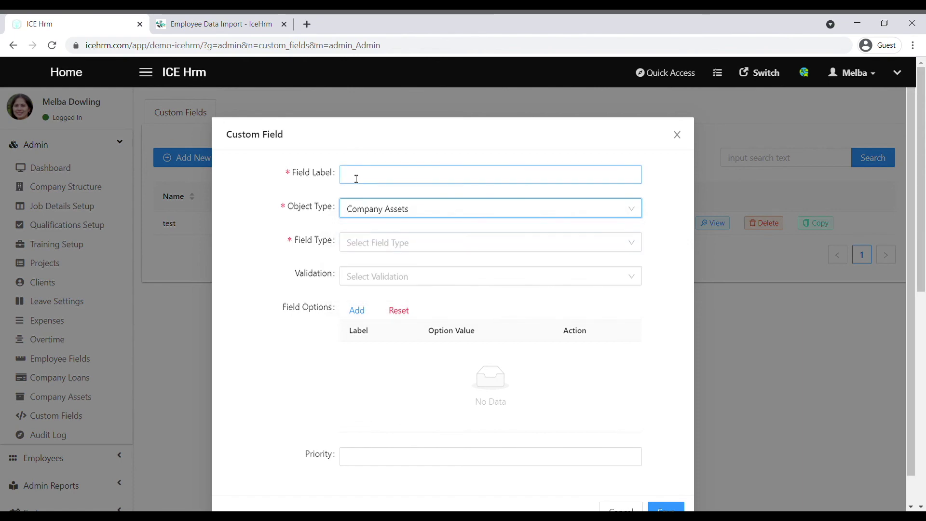
text(Na)
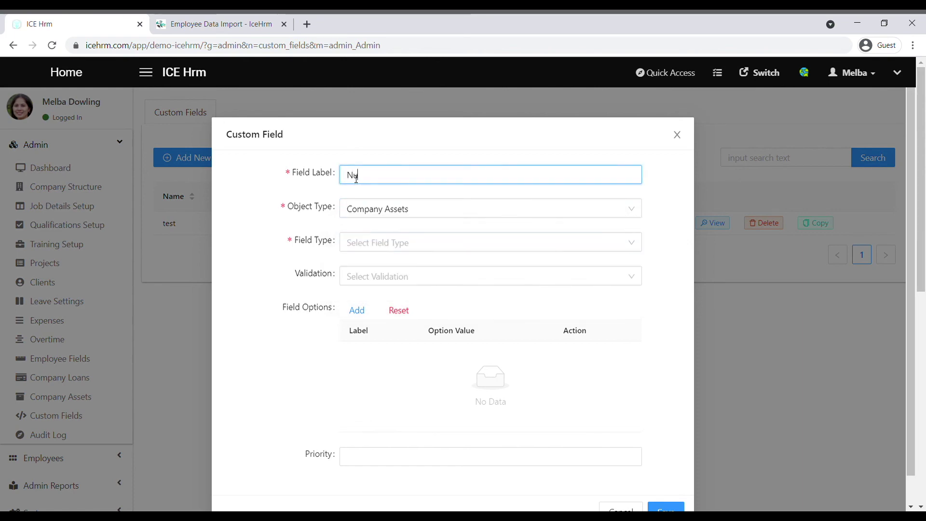
text(mber of assets)
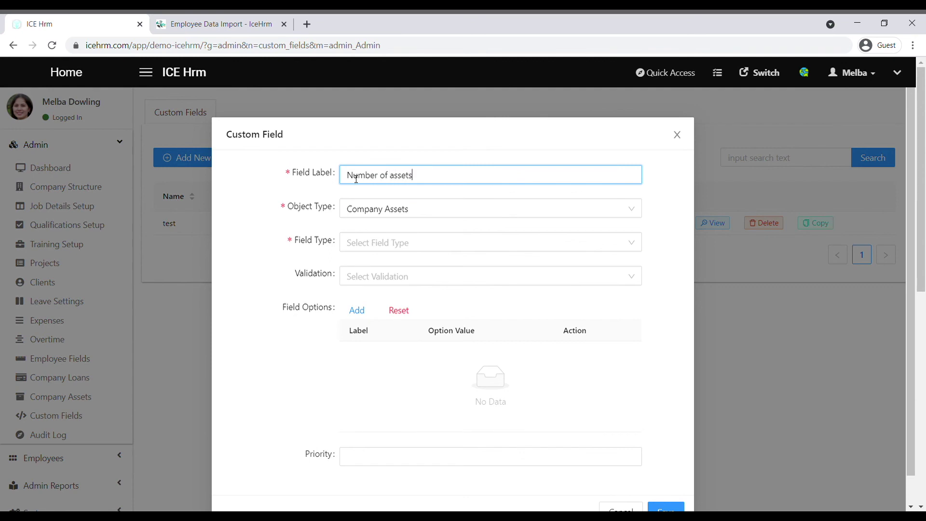
click(368, 243)
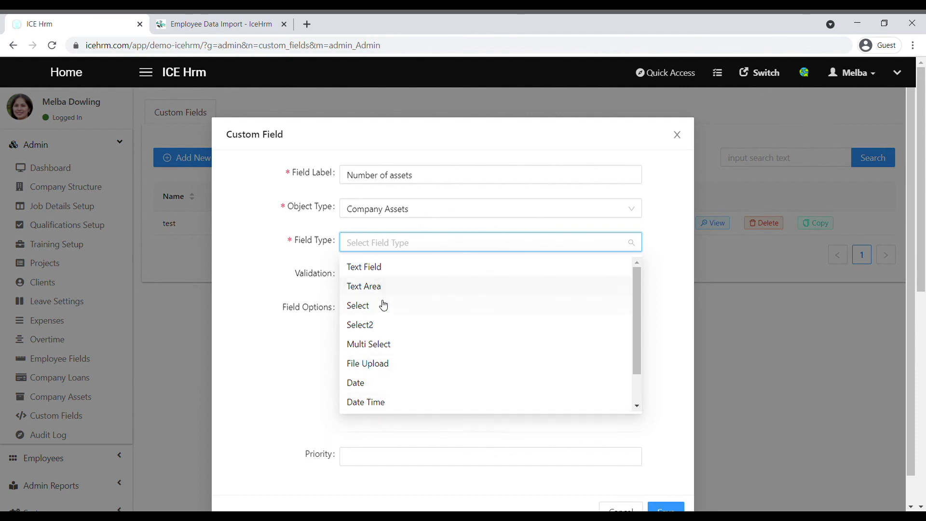
click(314, 309)
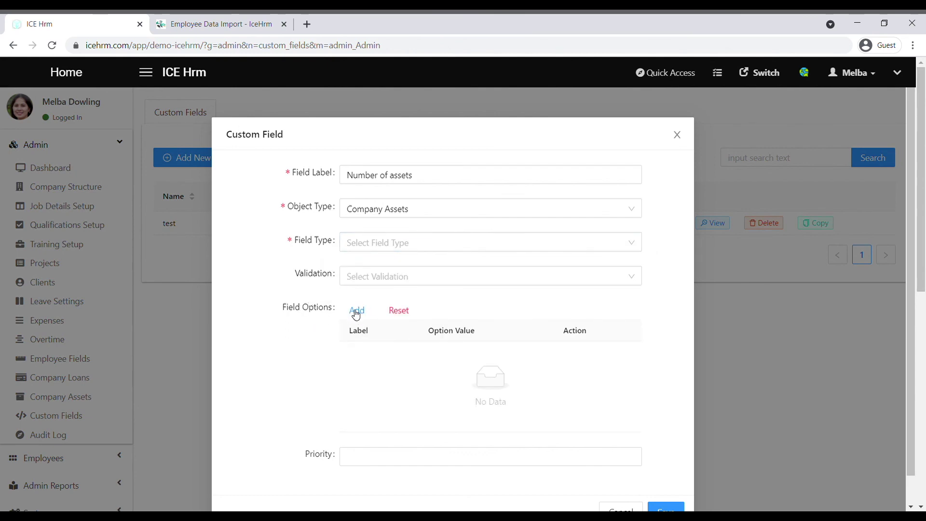
Make the custom field a Text Field with Number validation
click(381, 242)
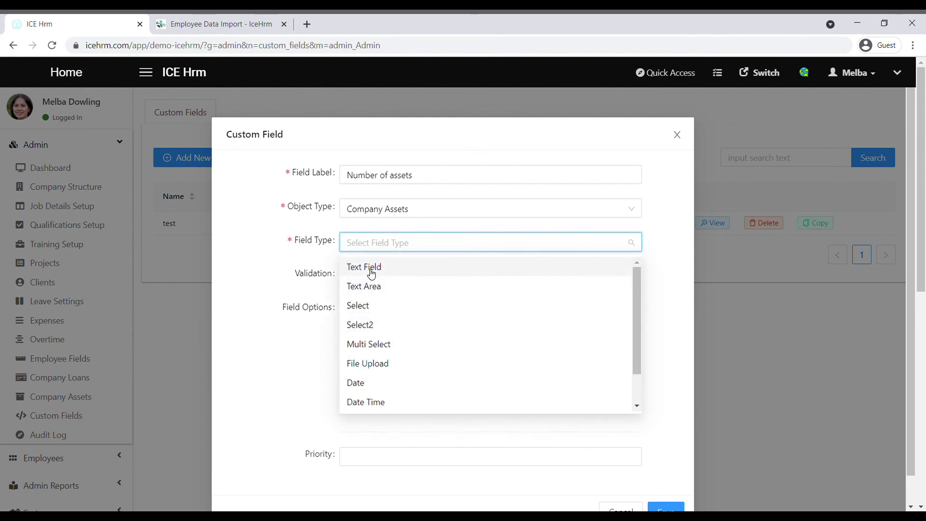
click(371, 273)
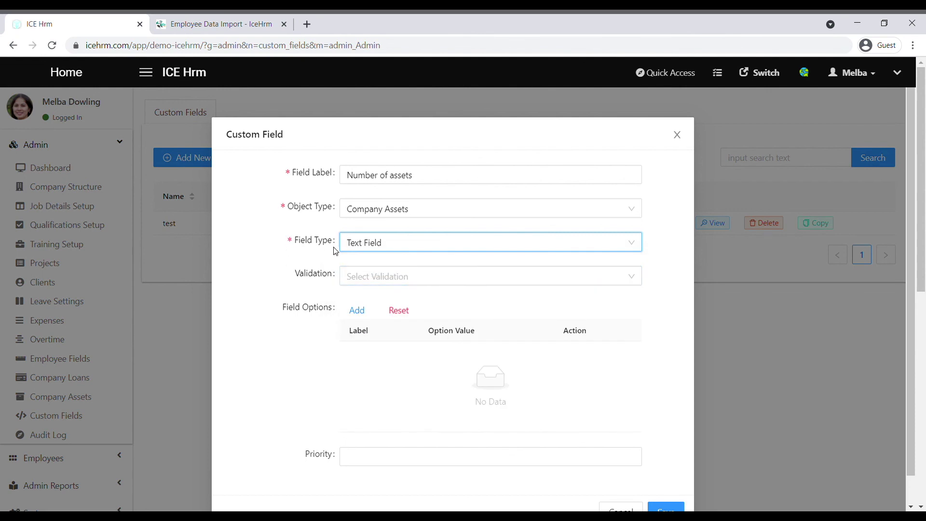
click(424, 287)
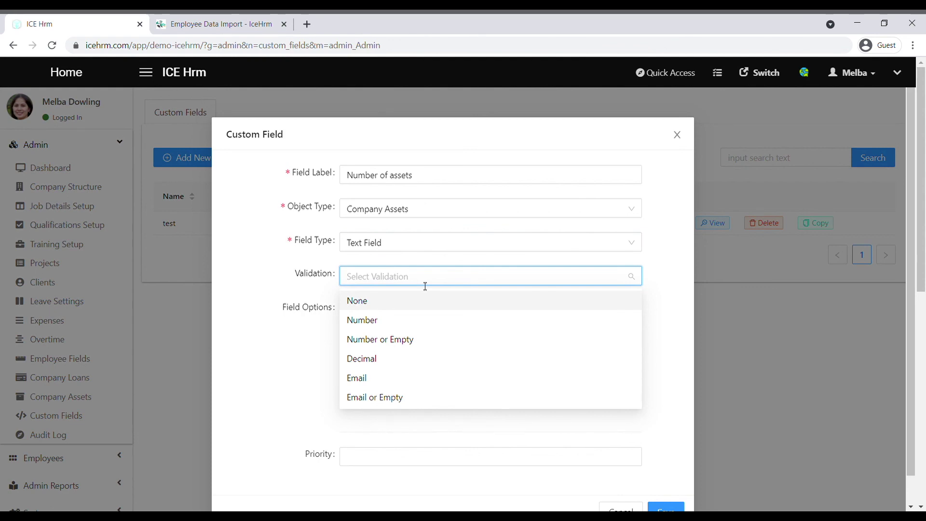
click(372, 321)
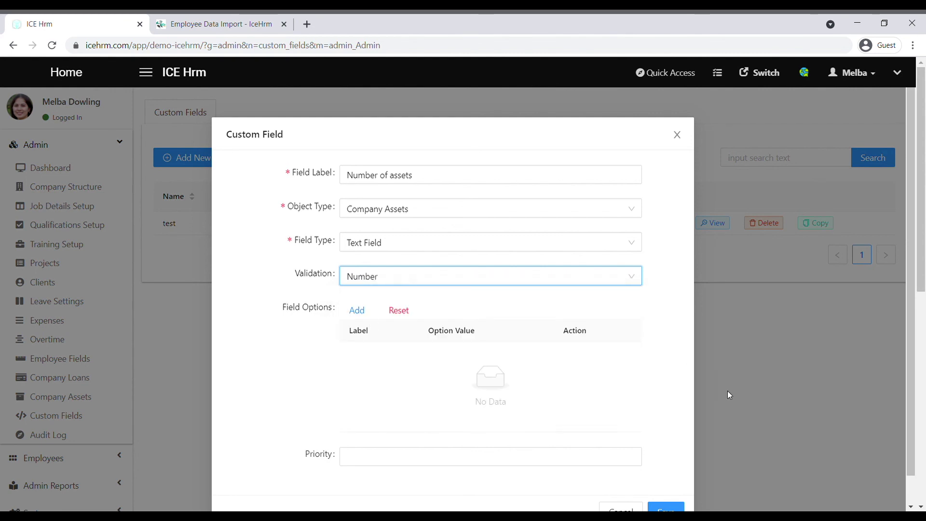
Give the field priority 7 and save it as numberofassets
click(440, 458)
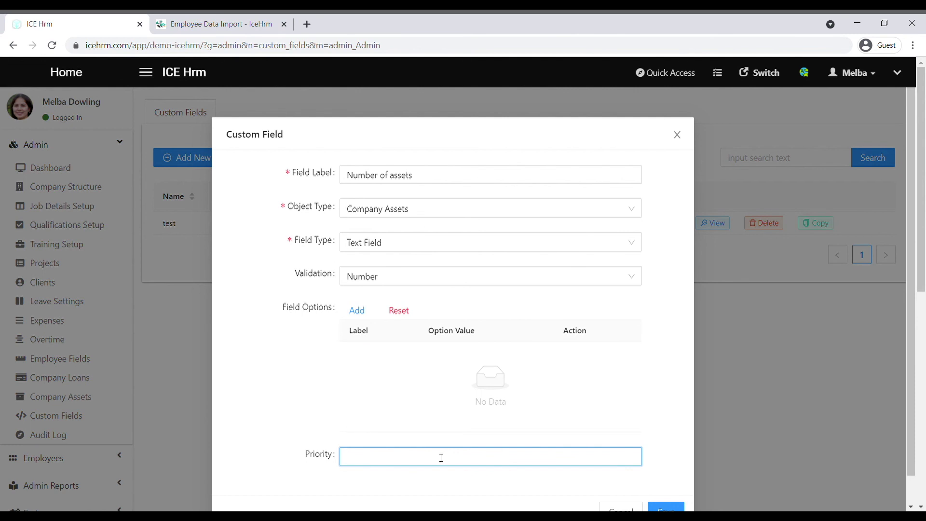
text(7)
click(666, 507)
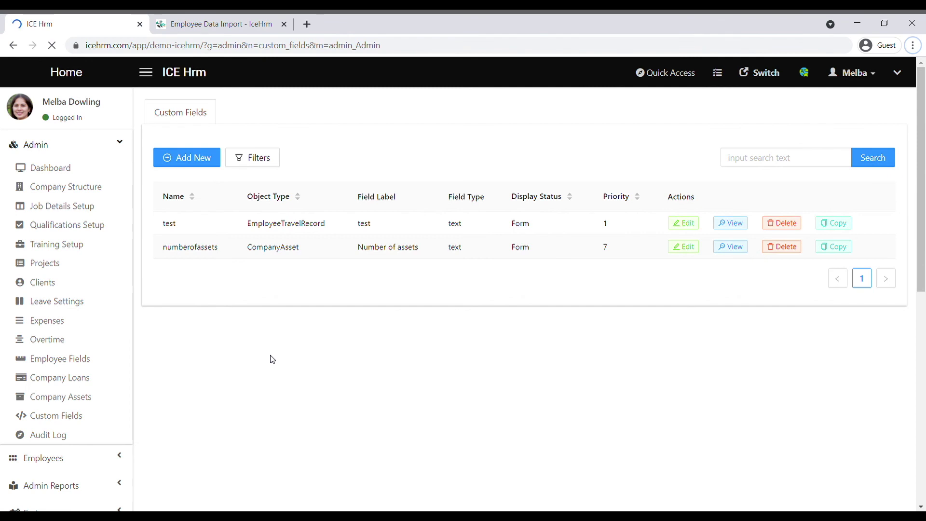
click(77, 401)
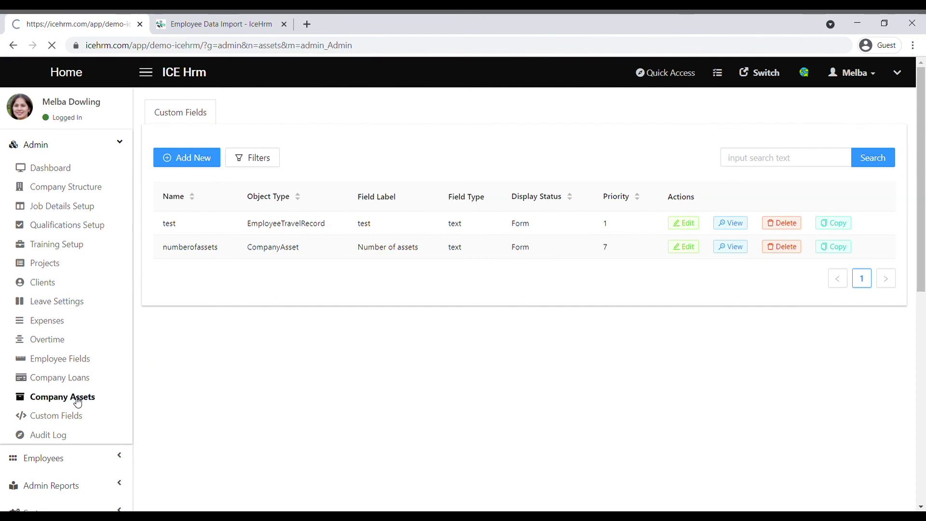
Open a new Asset form under Company Assets showing the Number of assets field
click(264, 121)
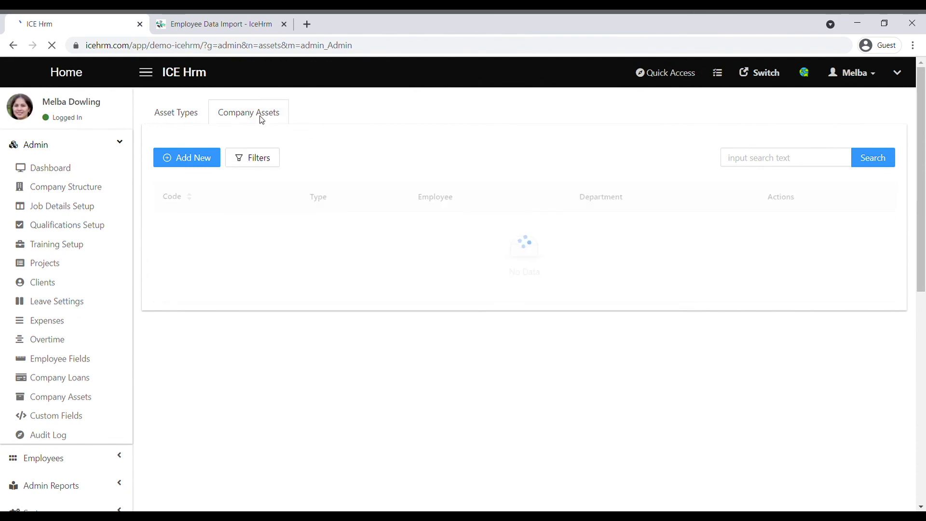
click(198, 159)
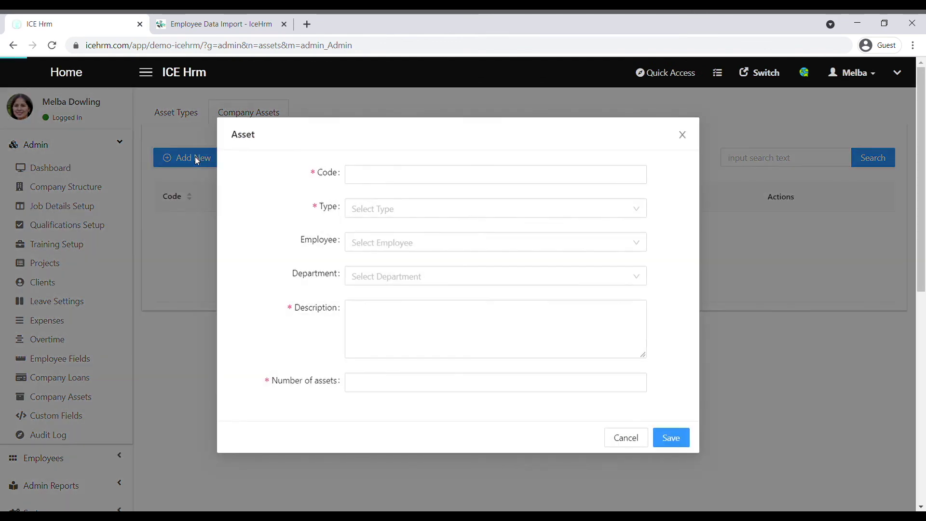